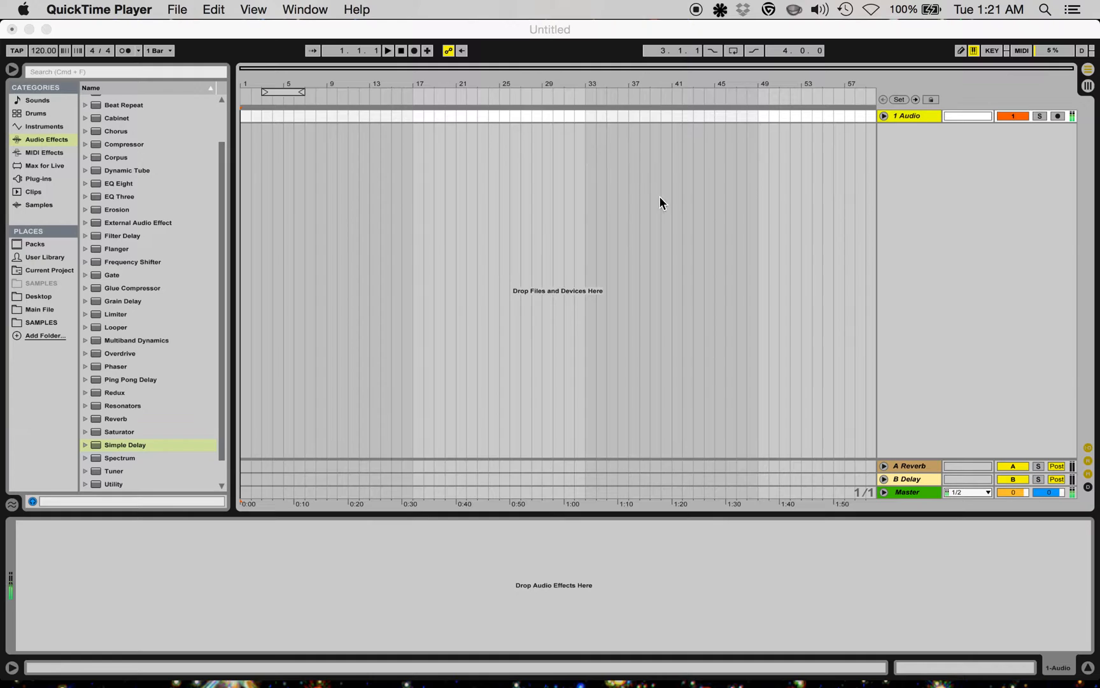
Open the SAMPLES folder and browse to the first bass drum sample in the cassette 1 folder of 909 HITS.
{"action": "left_click", "coordinate": [32, 322]}
{"action": "left_click", "coordinate": [52, 323]}
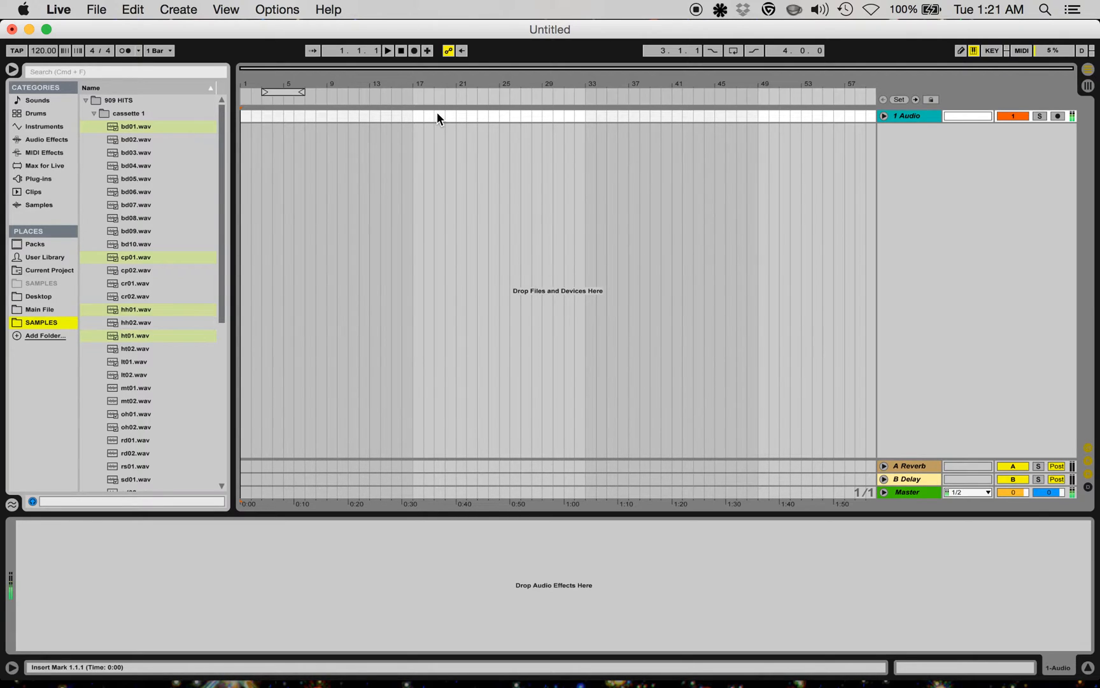
{"action": "left_click", "coordinate": [121, 115]}
{"action": "key", "text": "Left"}
{"action": "key", "text": "Left"}
{"action": "key", "text": "Left"}
{"action": "key", "text": "Down"}
{"action": "key", "text": "Up"}
{"action": "key", "text": "Right"}
{"action": "key", "text": "Down"}
{"action": "key", "text": "Right"}
{"action": "key", "text": "Down"}
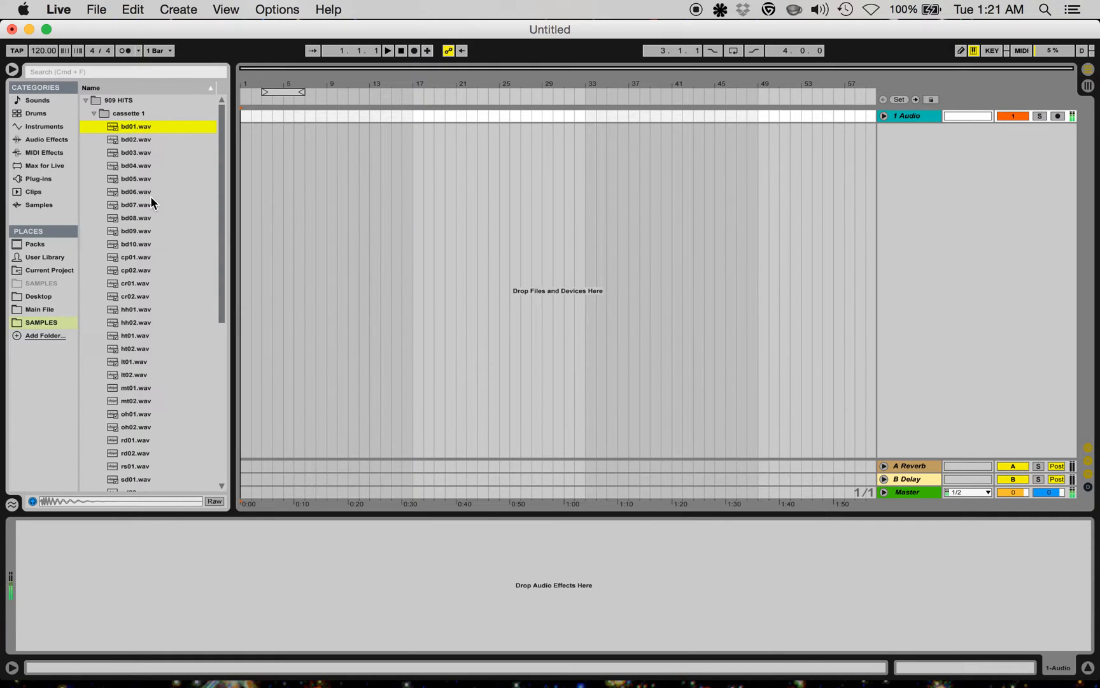
Audition the bass drum samples from bd02.wav through bd06.wav.
{"action": "key", "text": "Down"}
{"action": "key", "text": "Down"}
{"action": "key", "text": "Down"}
{"action": "key", "text": "Down"}
{"action": "key", "text": "Down"}
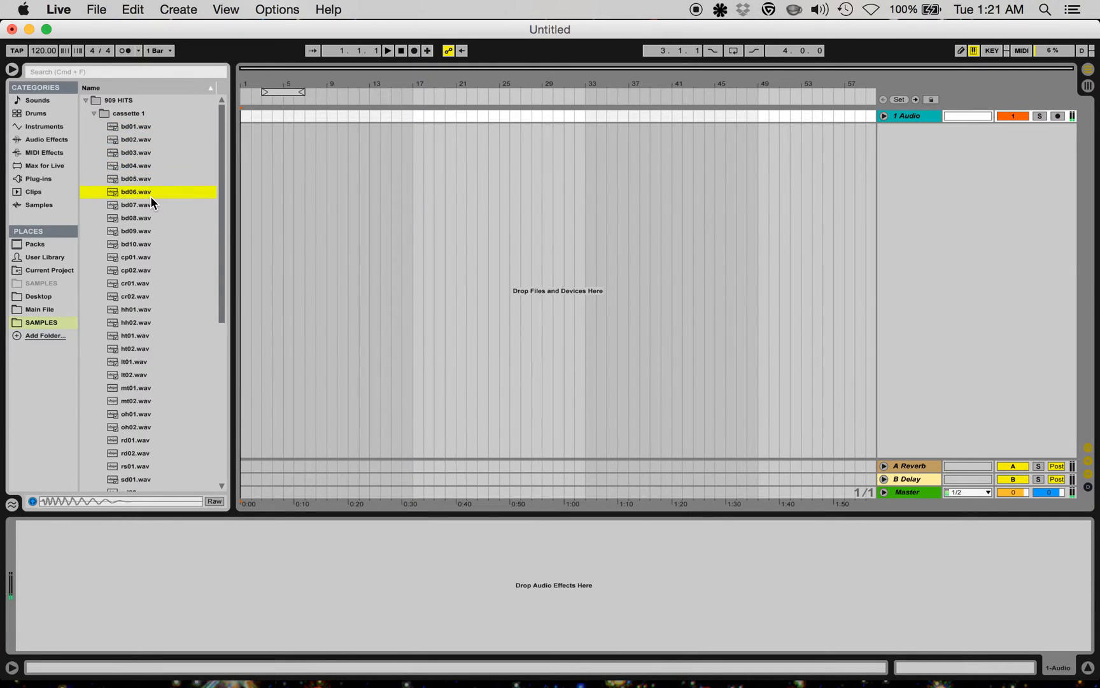
Place the samples bd02, cp01, ht01 and sd01 together at the start of the arrangement, each on its own new audio track.
{"action": "left_click", "coordinate": [137, 139]}
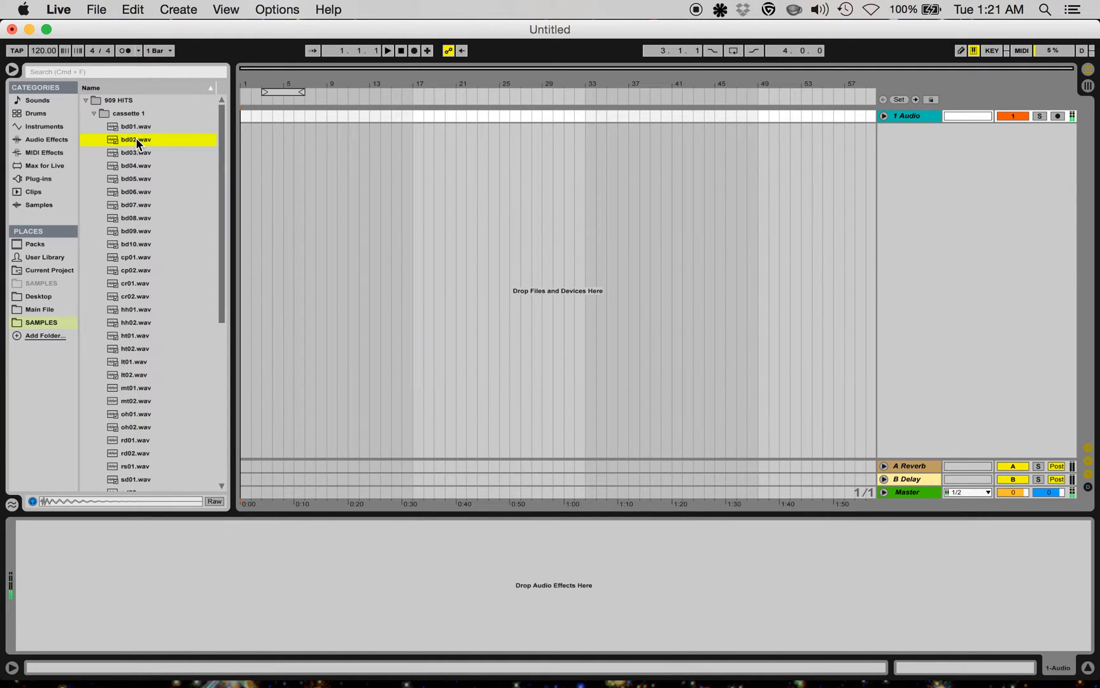
{"action": "left_click", "coordinate": [142, 259], "text": "super"}
{"action": "left_click", "coordinate": [136, 336], "text": "super"}
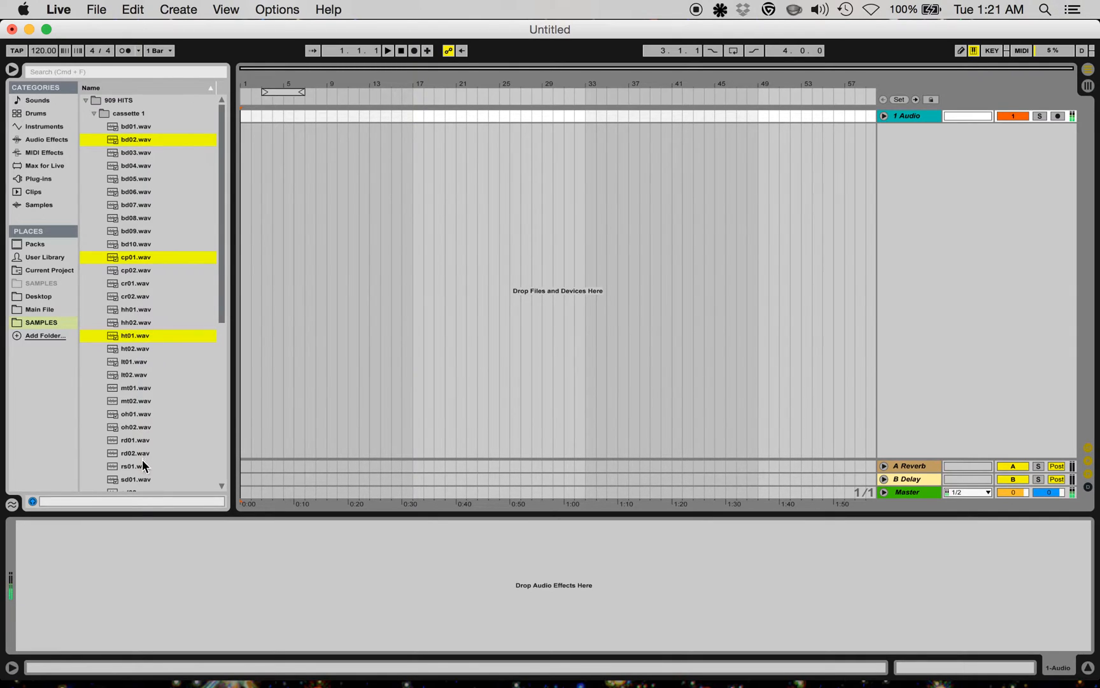
{"action": "left_click", "coordinate": [140, 479], "text": "super"}
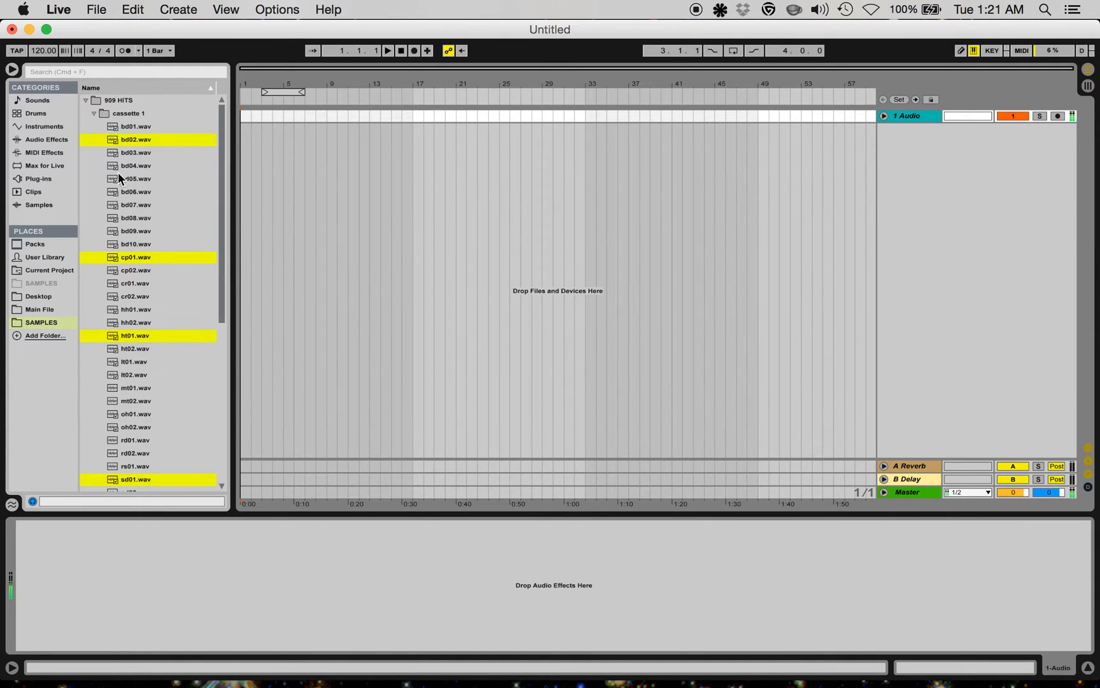
{"action": "mouse_move", "coordinate": [114, 142]}
{"action": "left_mouse_down"}
{"action": "mouse_move", "coordinate": [246, 137]}
{"action": "mouse_move", "coordinate": [238, 157]}
{"action": "mouse_move", "coordinate": [245, 134]}
{"action": "left_mouse_up"}
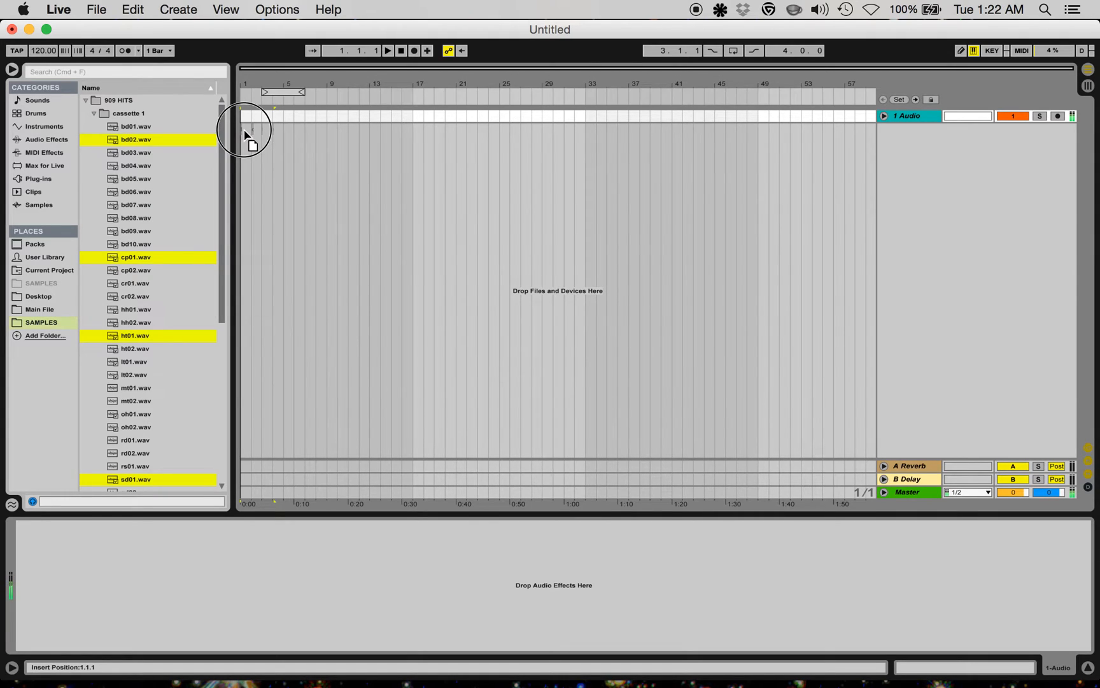
{"action": "left_click_drag", "start_coordinate": [245, 134], "coordinate": [244, 131]}
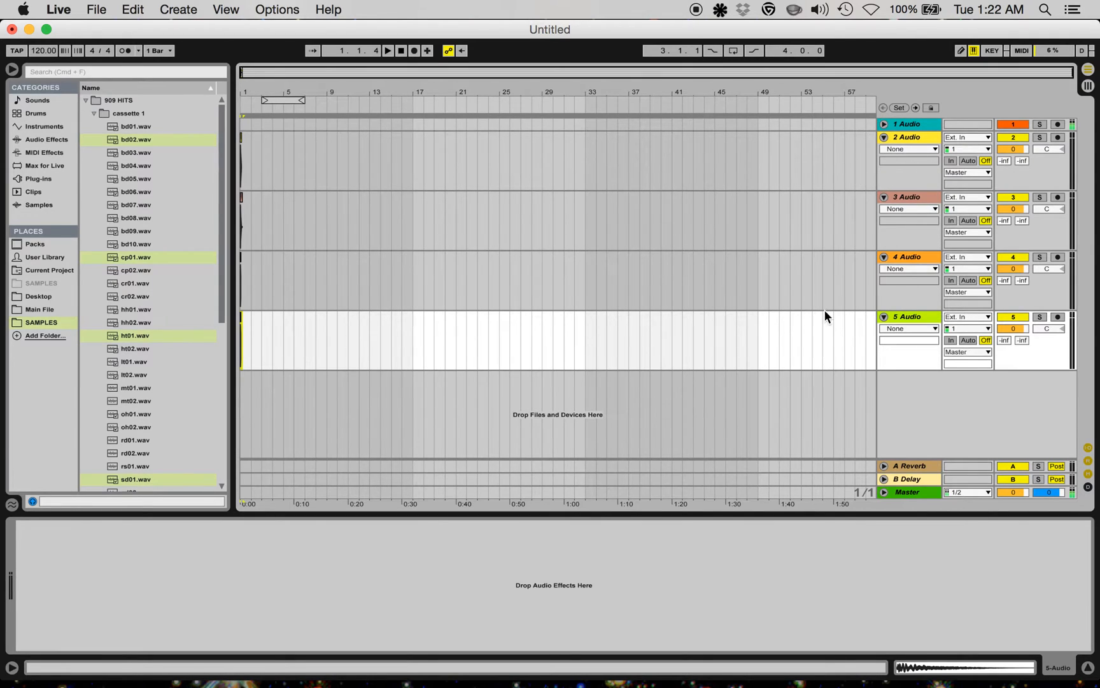
Solo the 1 Audio and 2 Audio tracks and play back the bd02 kick sample.
{"action": "left_click_drag", "start_coordinate": [246, 92], "coordinate": [247, 221]}
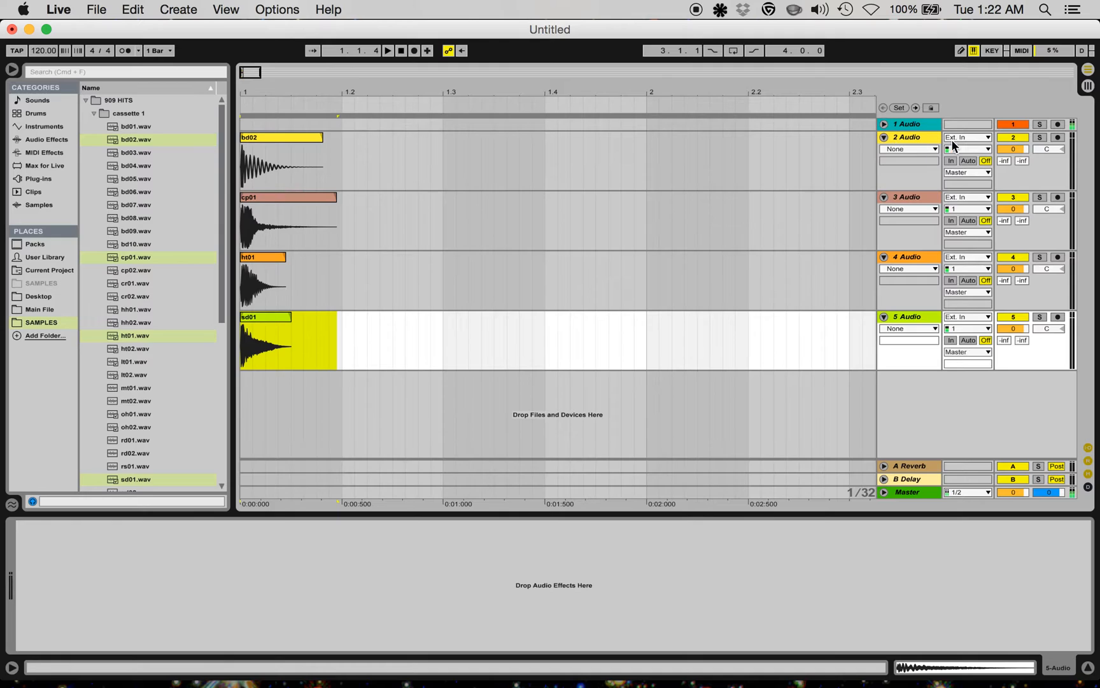
{"action": "left_click", "coordinate": [1041, 124]}
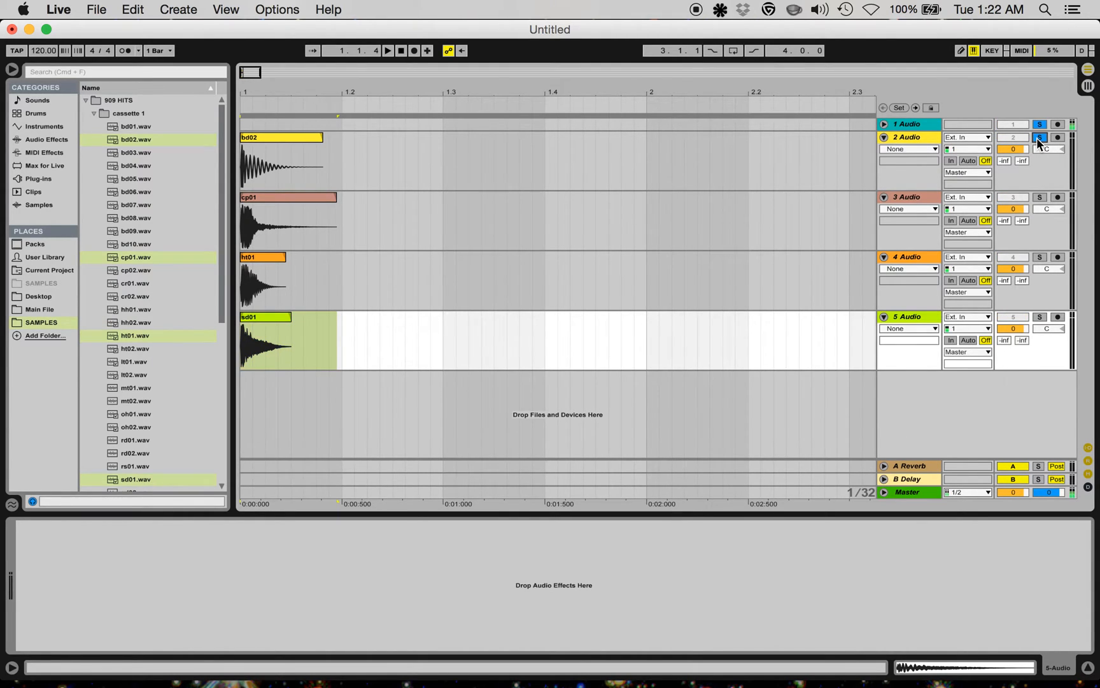
{"action": "key", "text": "space"}
{"action": "key", "text": "space"}
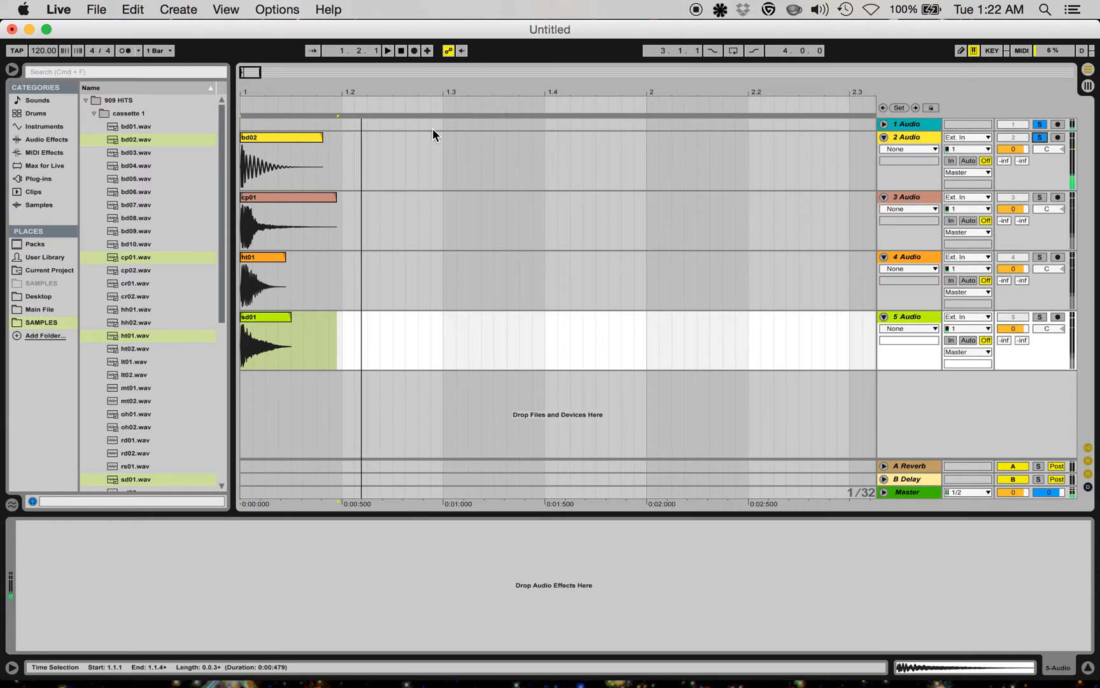
Transpose the bd02 clip up by 1 semitone and play it back.
{"action": "left_click", "coordinate": [282, 136]}
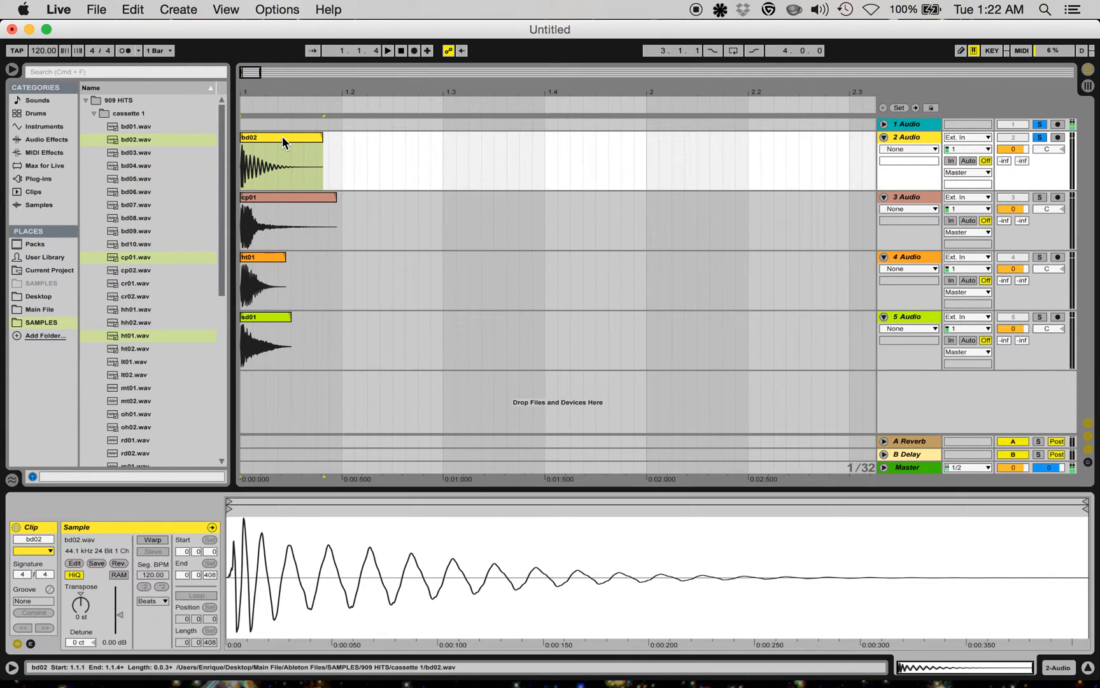
{"action": "left_click_drag", "start_coordinate": [83, 608], "coordinate": [83, 610]}
{"action": "key", "text": "space"}
{"action": "left_click_drag", "start_coordinate": [82, 606], "coordinate": [82, 605]}
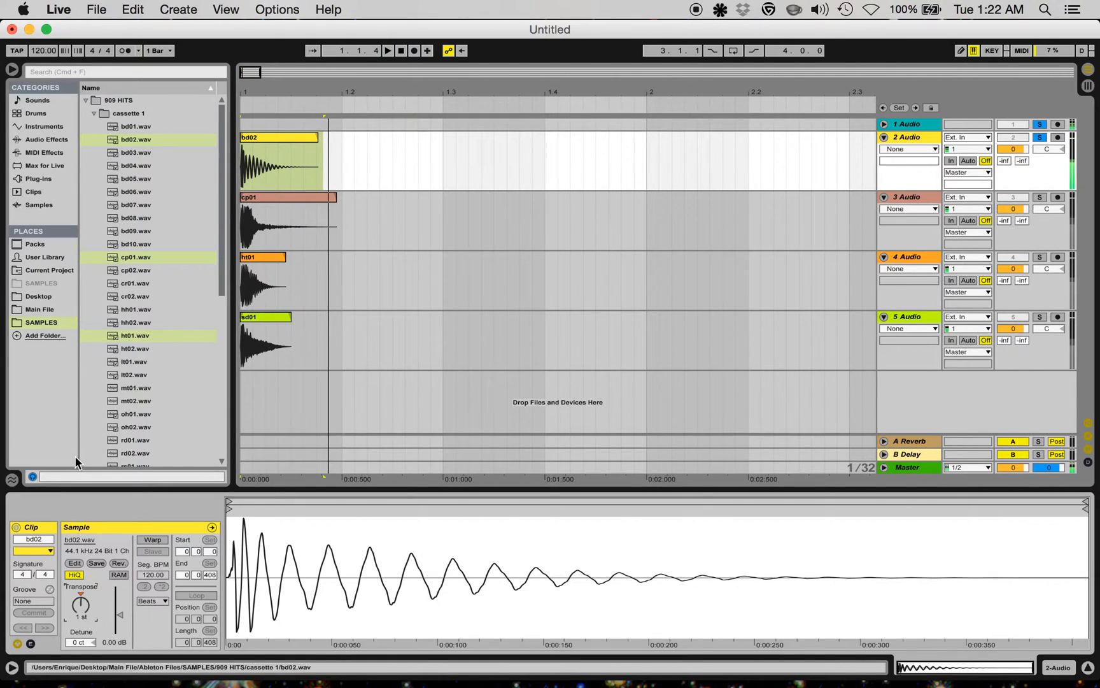
Add the Saturator audio effect to the bd02 track and set its curve type to Soft Sine.
{"action": "left_click", "coordinate": [53, 146]}
{"action": "scroll", "coordinate": [126, 255], "scroll_direction": "down", "scroll_amount": 2}
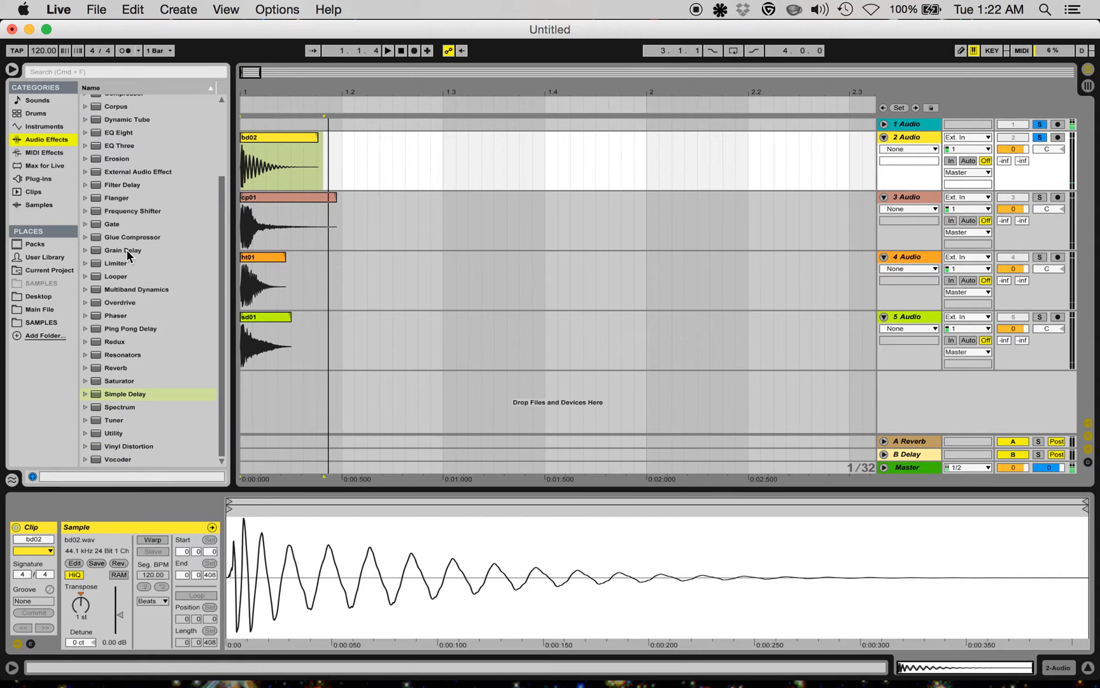
{"action": "left_click_drag", "start_coordinate": [100, 381], "coordinate": [290, 163]}
{"action": "left_click", "coordinate": [81, 597]}
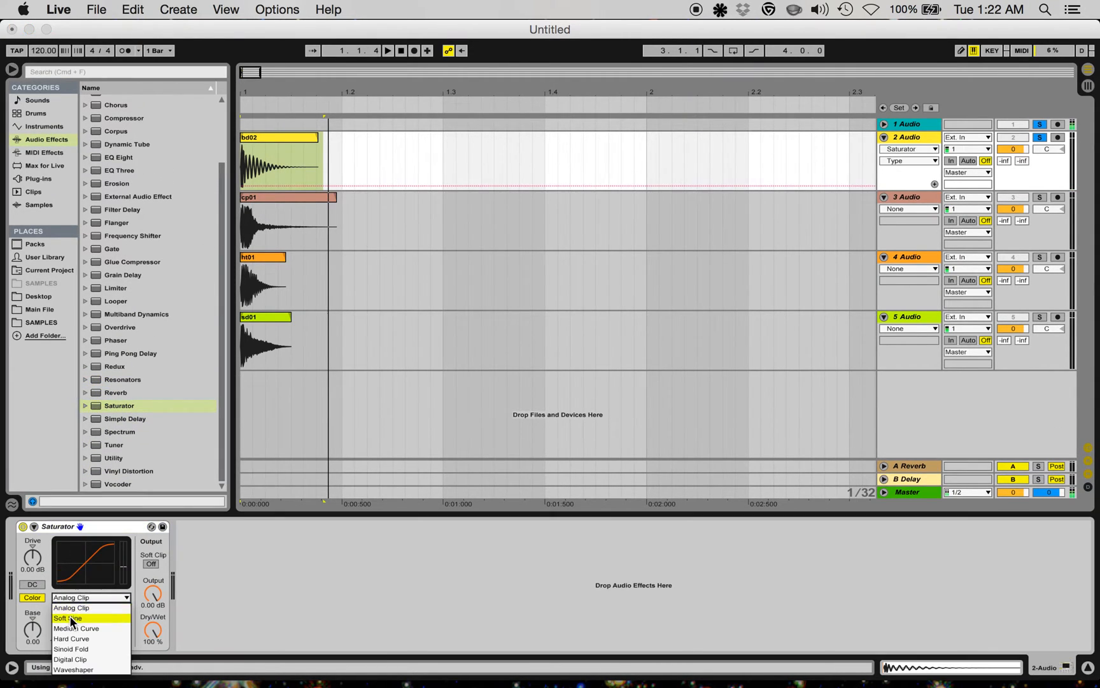
{"action": "left_click", "coordinate": [70, 612]}
Set the Saturator's Drive to 6 dB and Base to 10, and play the kick repeatedly to audition it.
{"action": "left_click", "coordinate": [30, 558]}
{"action": "left_click_drag", "start_coordinate": [33, 635], "coordinate": [33, 633]}
{"action": "key", "text": "space"}
{"action": "key", "text": "space"}
{"action": "key", "text": "space"}
{"action": "key", "text": "space"}
{"action": "key", "text": "space"}
{"action": "key", "text": "space"}
{"action": "key", "text": "space"}
{"action": "key", "text": "space"}
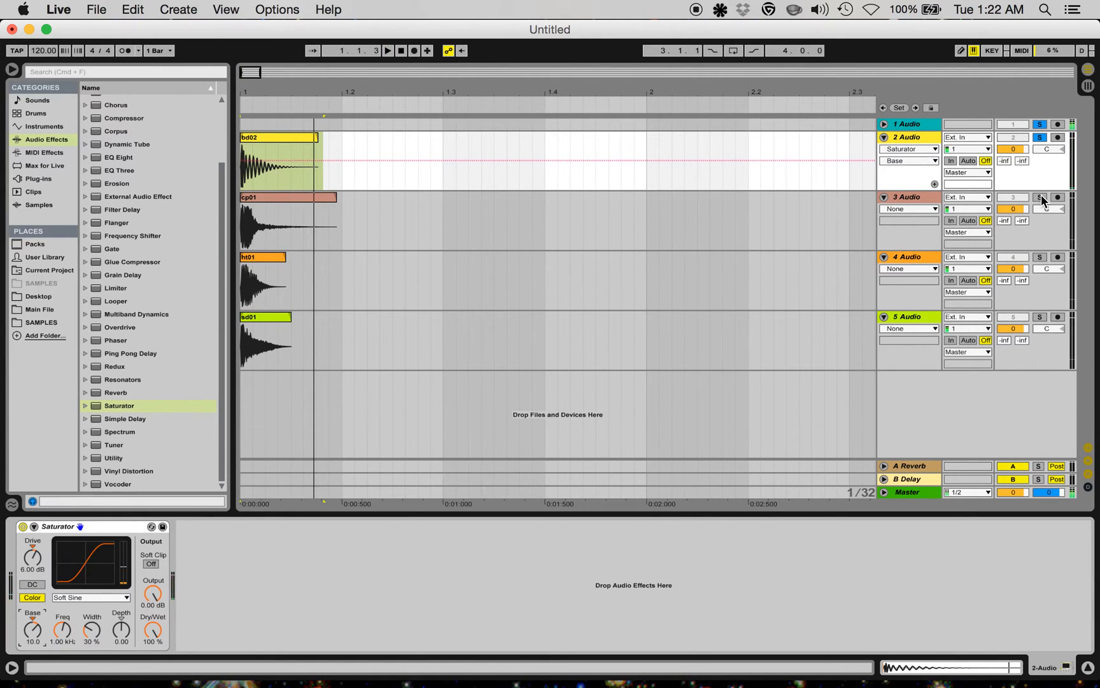
Solo 3 Audio in place of 2 Audio and set the volumes of tracks 3, 4 and 5 to -8.0, -8.6 and -8.2 dB.
{"action": "left_click", "coordinate": [1041, 197]}
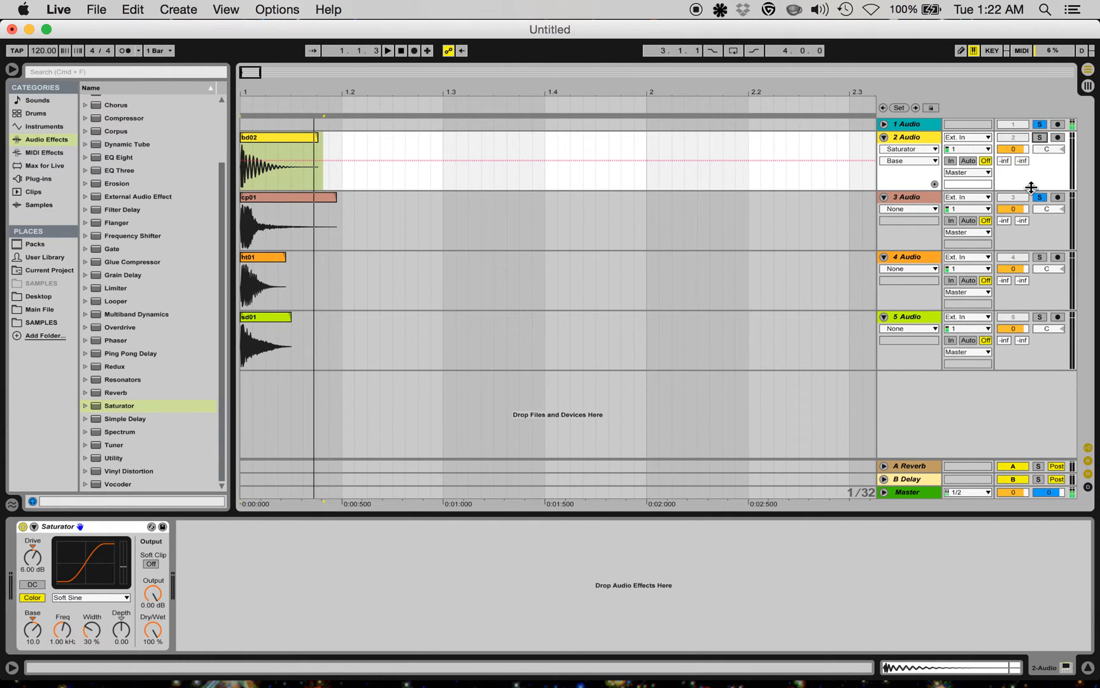
{"action": "left_click", "coordinate": [1019, 209]}
{"action": "left_click_drag", "start_coordinate": [1021, 212], "coordinate": [1021, 212]}
{"action": "key", "text": "space"}
{"action": "key", "text": "space"}
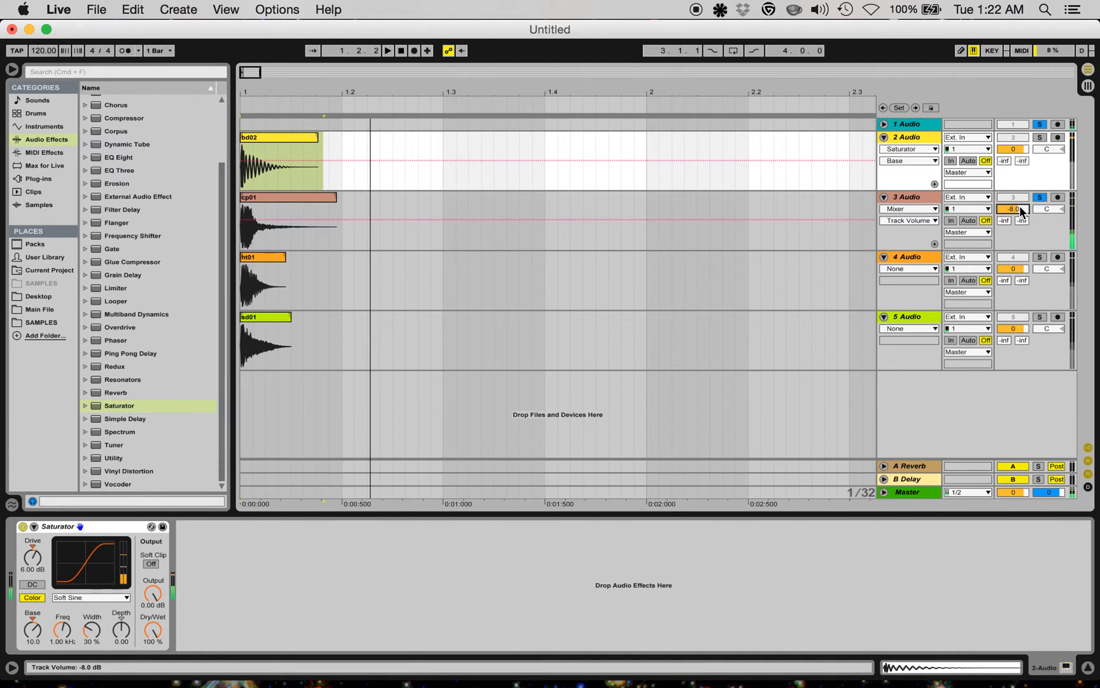
{"action": "left_click_drag", "start_coordinate": [1021, 270], "coordinate": [1021, 270]}
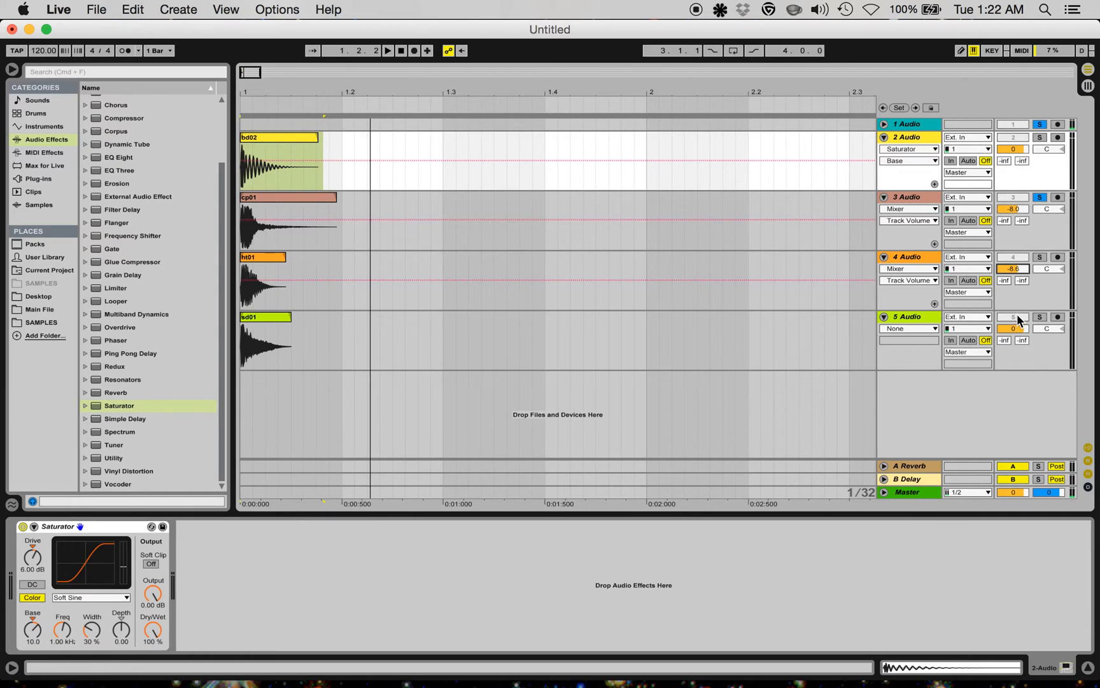
{"action": "left_click_drag", "start_coordinate": [1013, 328], "coordinate": [1014, 329]}
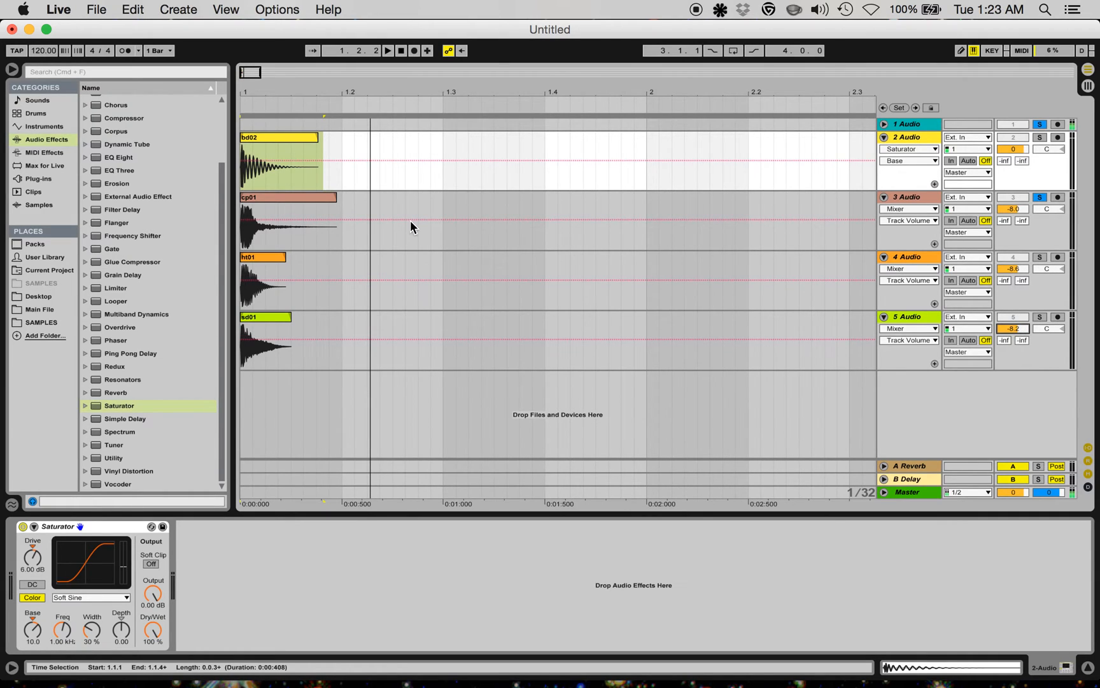
Add a Reverb with a decay time of 814 ms to the cp01 track, followed by a Chorus effect.
{"action": "left_click", "coordinate": [259, 197]}
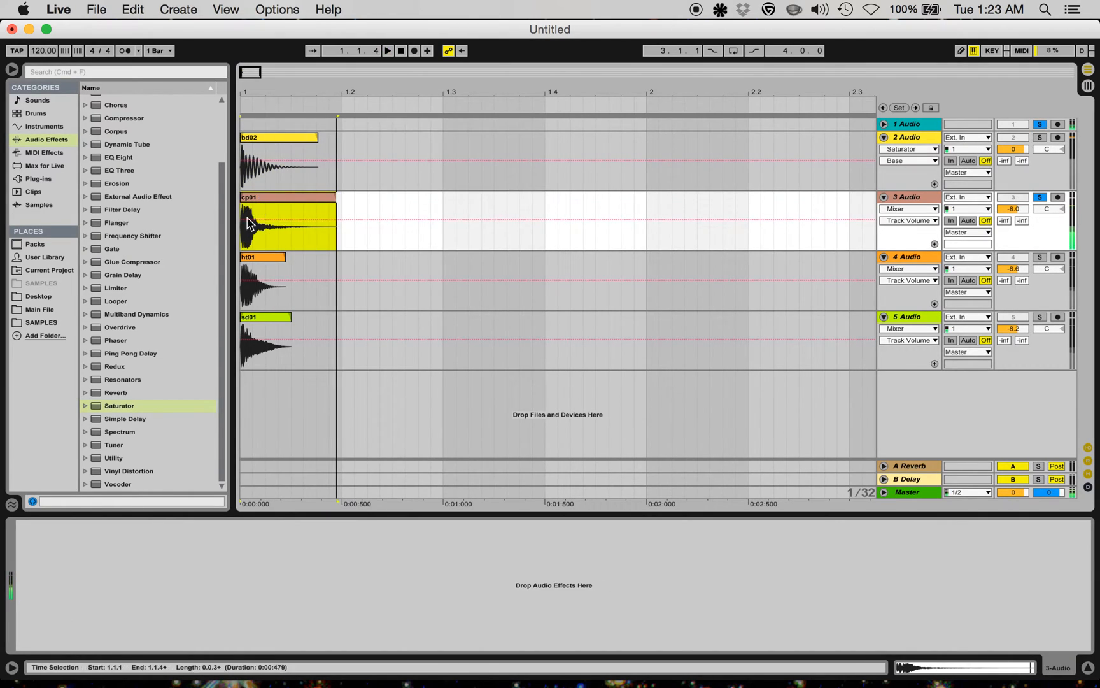
{"action": "left_click", "coordinate": [98, 391]}
{"action": "left_click_drag", "start_coordinate": [98, 385], "coordinate": [258, 217]}
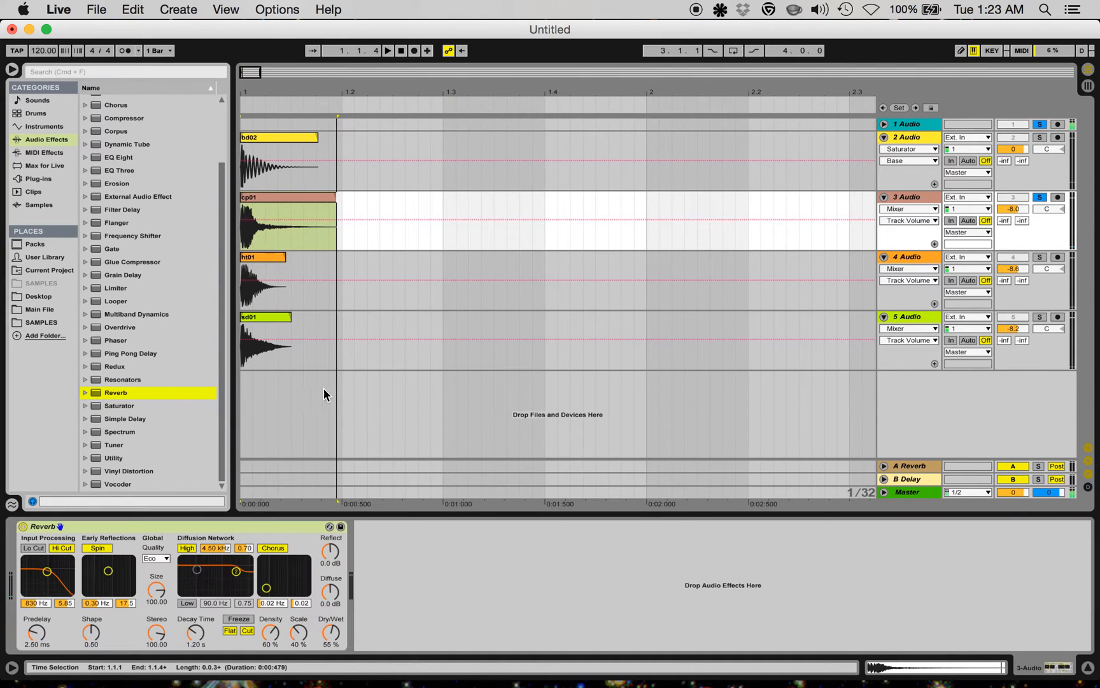
{"action": "left_click_drag", "start_coordinate": [192, 632], "coordinate": [192, 634]}
{"action": "key", "text": "space"}
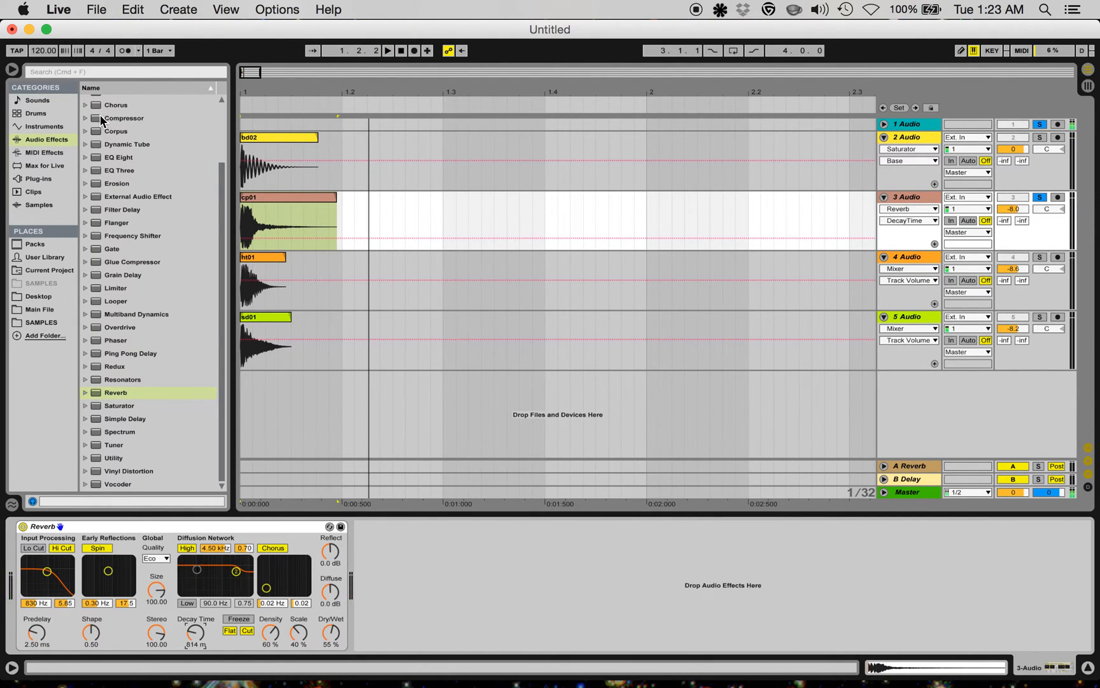
{"action": "left_click_drag", "start_coordinate": [107, 105], "coordinate": [401, 573]}
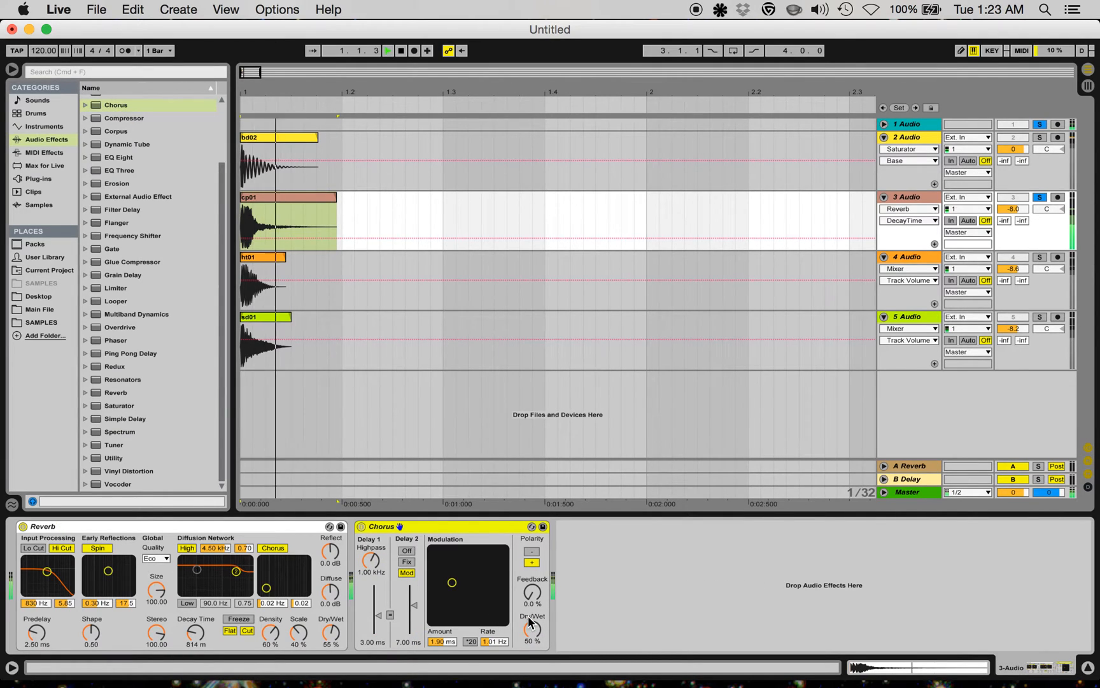
Solo the ht01 track in place of the cp01 track and add the Simple Delay effect to it.
{"action": "left_click", "coordinate": [1040, 257]}
{"action": "left_click", "coordinate": [1041, 197]}
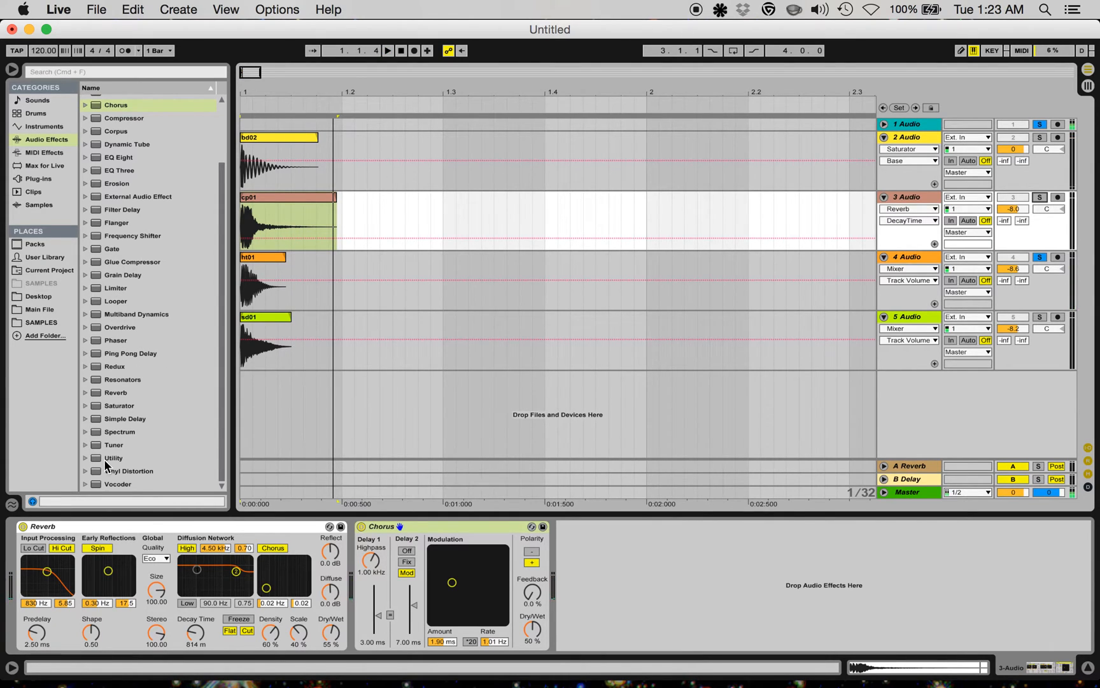
{"action": "left_click_drag", "start_coordinate": [97, 420], "coordinate": [287, 295]}
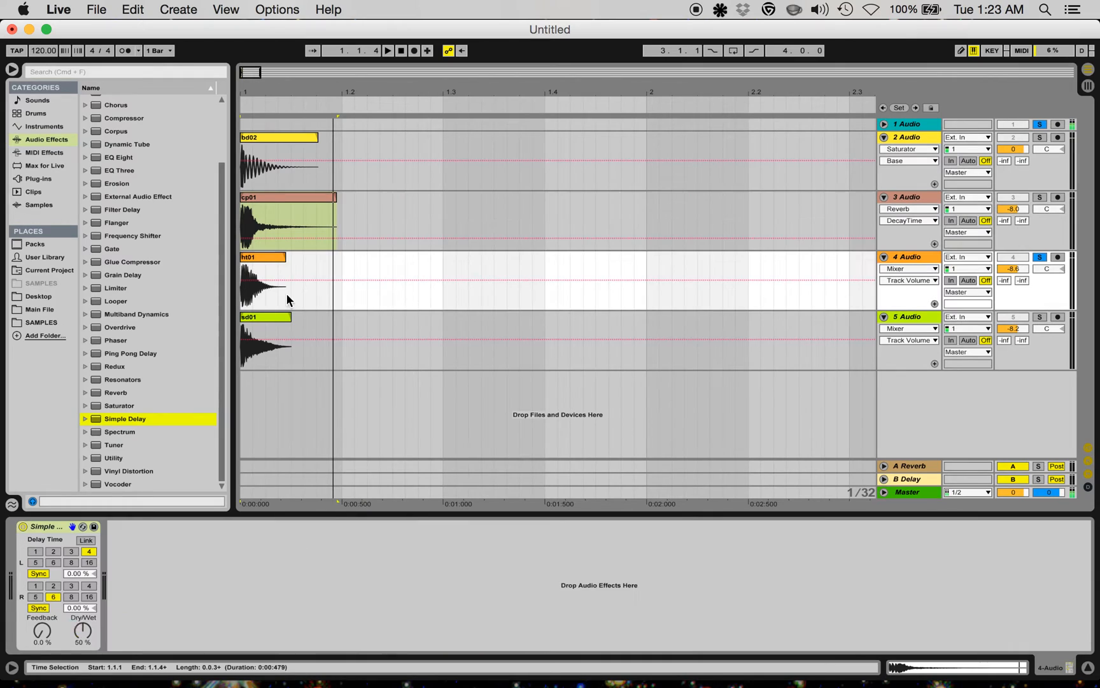
Link the Simple Delay's channels, switch it to unsynced time at 45.4 ms with 76% feedback, and play it back.
{"action": "left_click", "coordinate": [86, 541]}
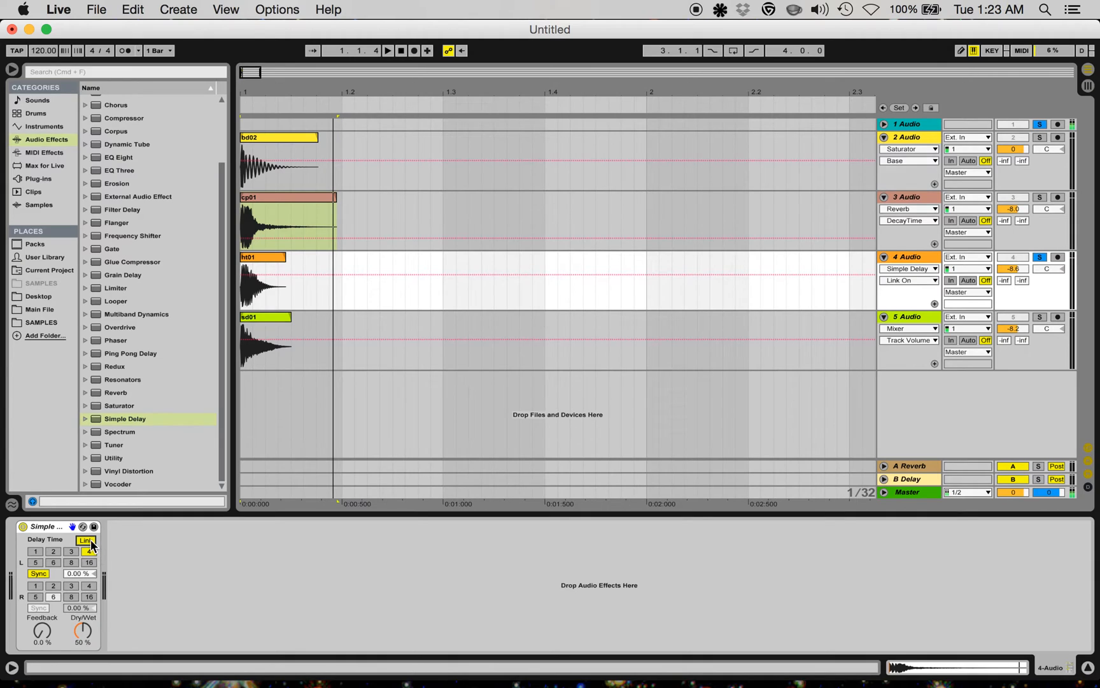
{"action": "left_click", "coordinate": [45, 573]}
{"action": "left_click_drag", "start_coordinate": [80, 573], "coordinate": [80, 564]}
{"action": "left_click_drag", "start_coordinate": [42, 631], "coordinate": [77, 570]}
{"action": "key", "text": "space"}
{"action": "left_click", "coordinate": [80, 573]}
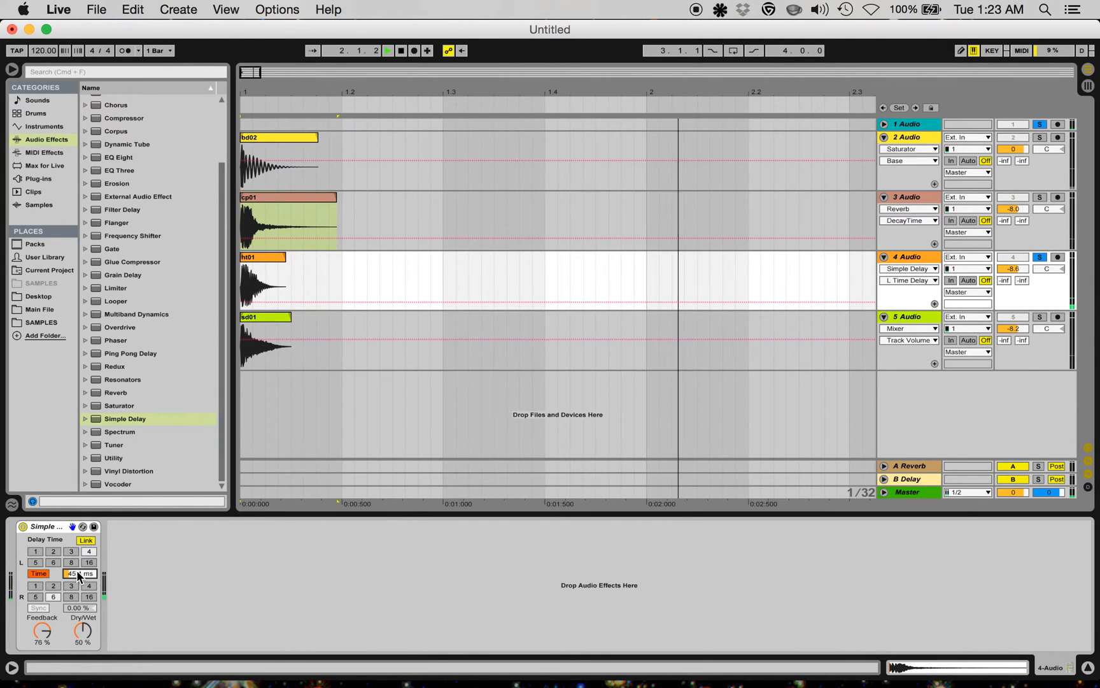
{"action": "key", "text": "space"}
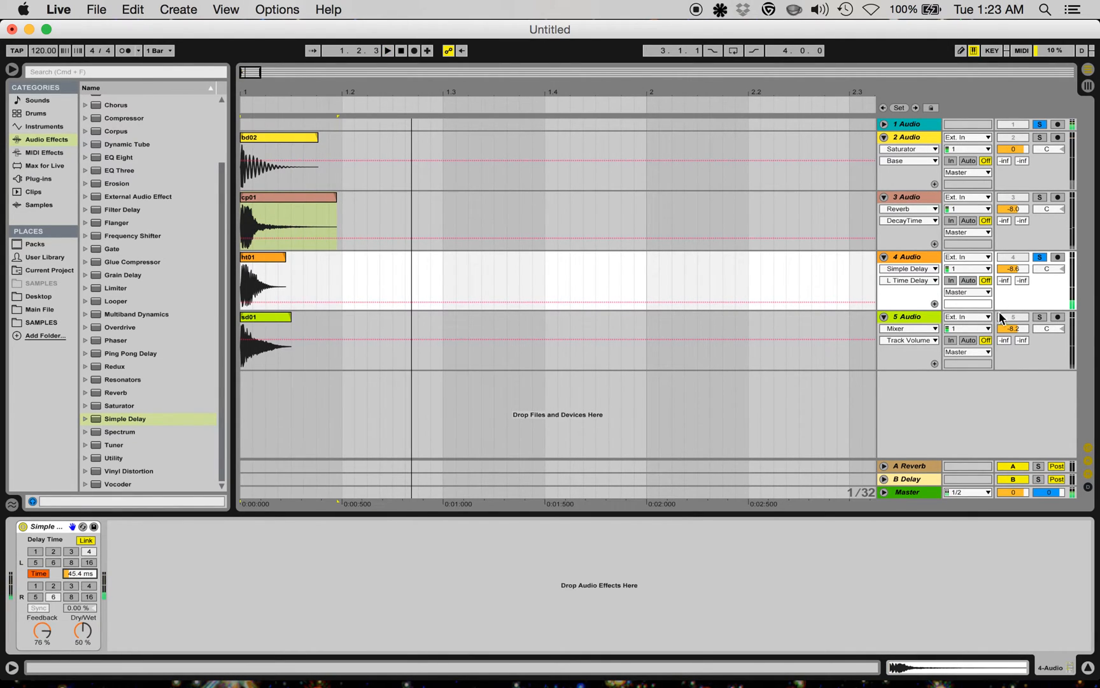
Solo the 5 Audio track in place of 4 Audio, play it back, and rename it SD.
{"action": "left_click", "coordinate": [1039, 317]}
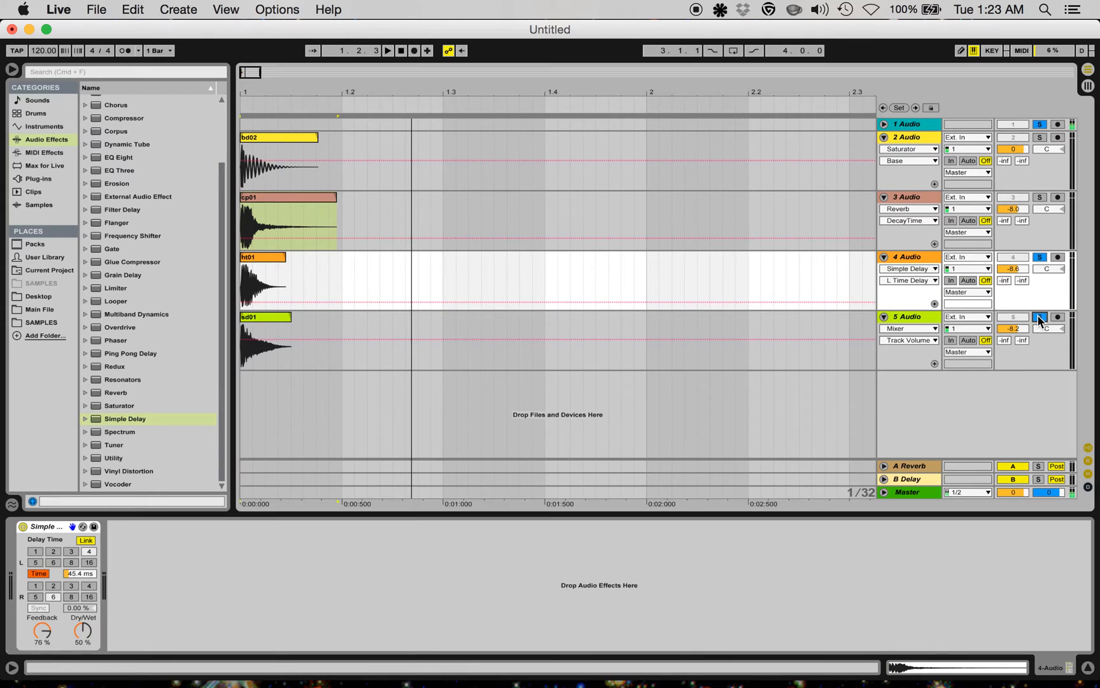
{"action": "key", "text": "space"}
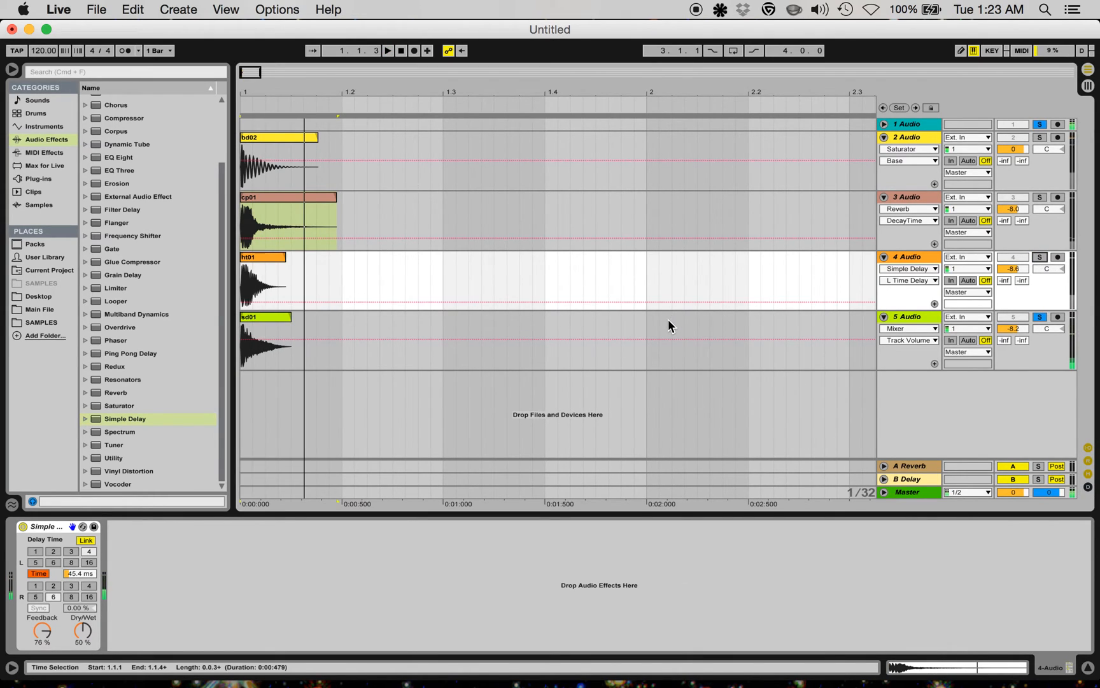
{"action": "left_click", "coordinate": [904, 318]}
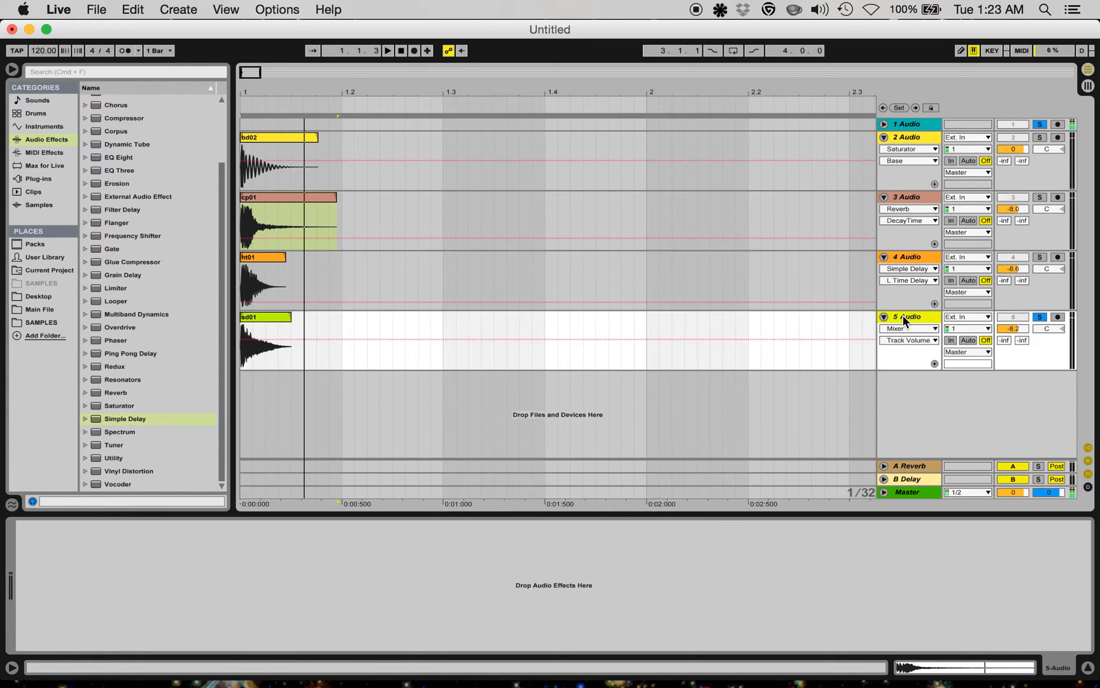
{"action": "key", "text": "super+r"}
{"action": "type", "text": "SD"}
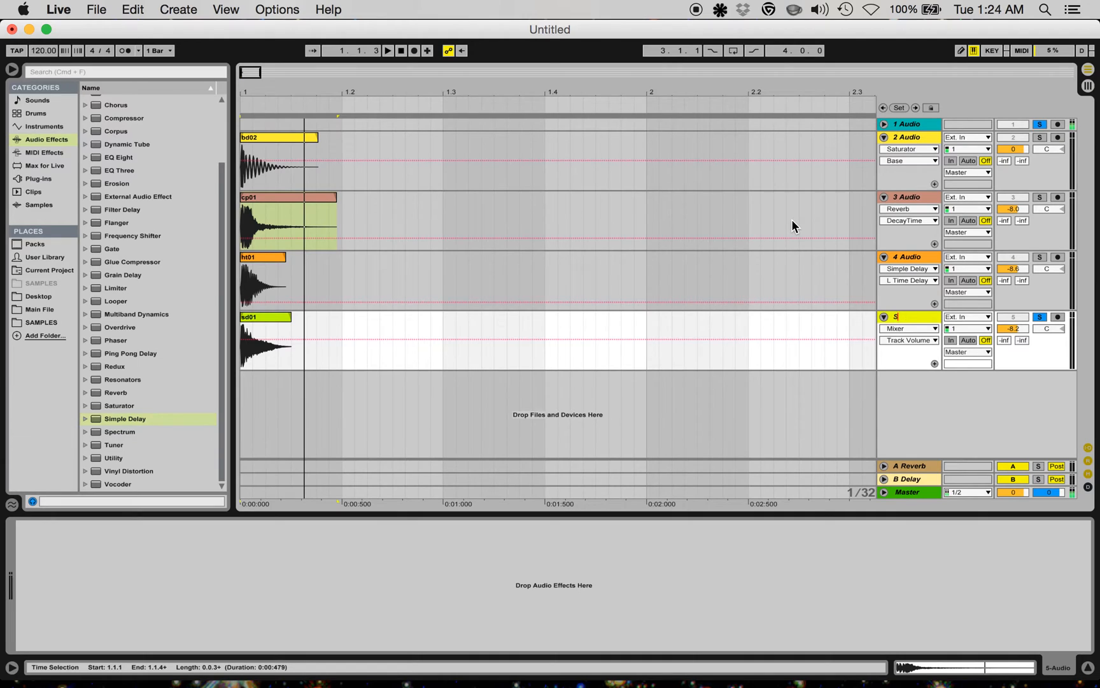
Rename the 4 Audio track, which holds the ht01 sample, as HT.
{"action": "left_click", "coordinate": [909, 258]}
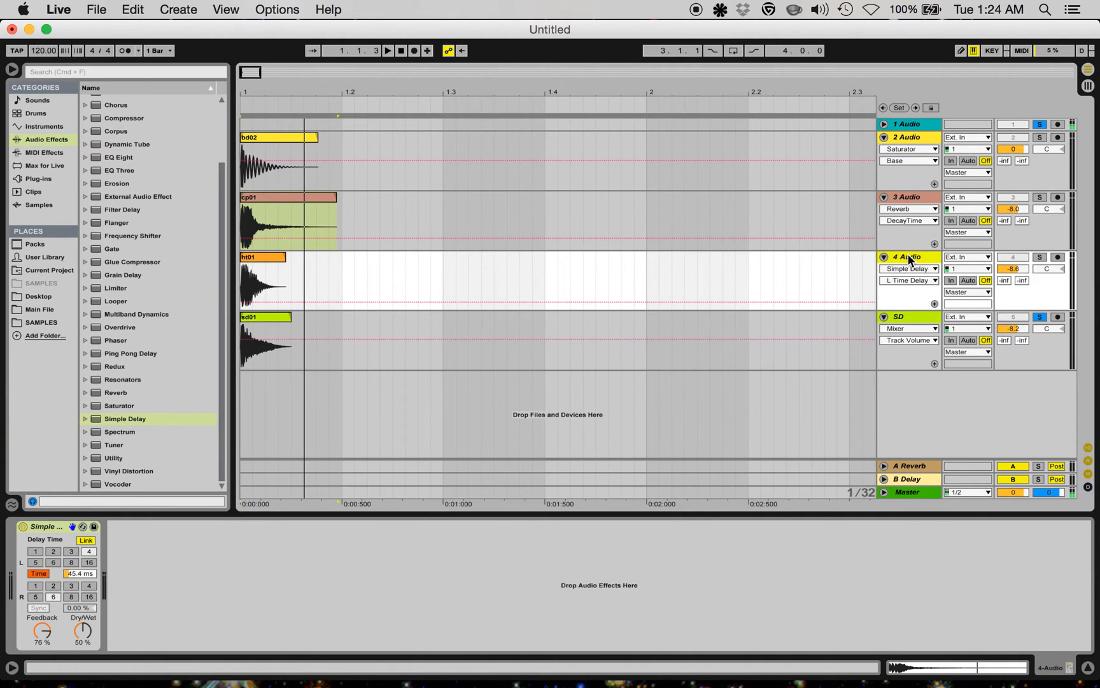
{"action": "key", "text": "super+r"}
{"action": "type", "text": "HT"}
{"action": "key", "text": "Return"}
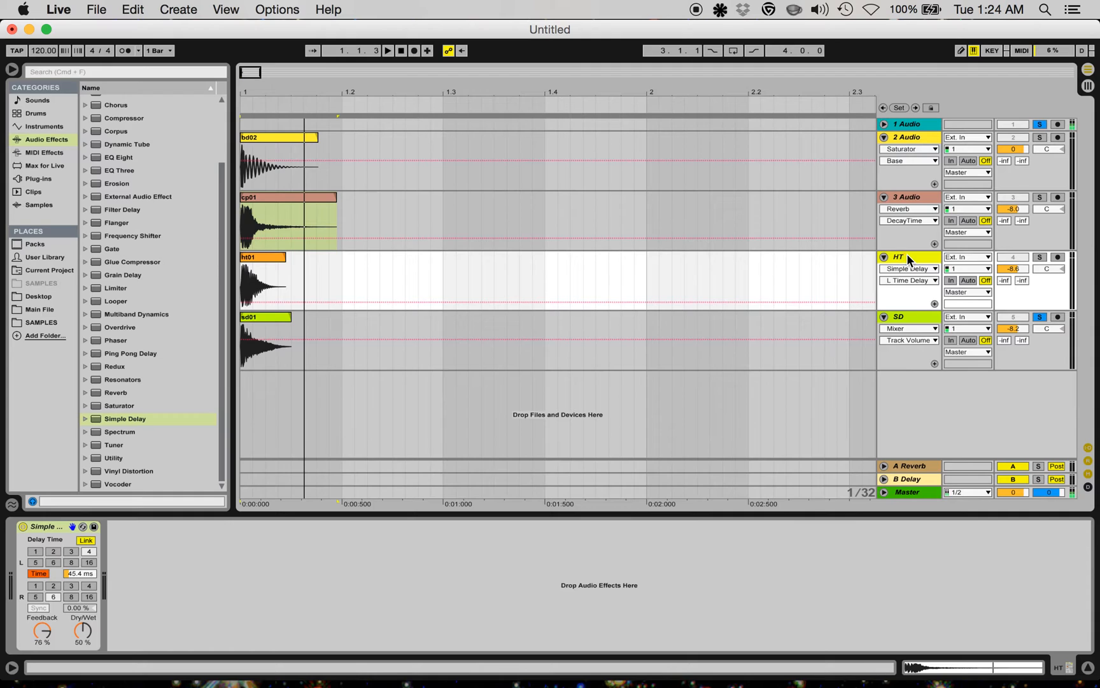
Rename the 3 Audio track, which holds the cp01 sample, as CP and the 2 Audio track as BD.
{"action": "left_click", "coordinate": [912, 195]}
{"action": "key", "text": "super+r"}
{"action": "type", "text": "CP"}
{"action": "key", "text": "Return"}
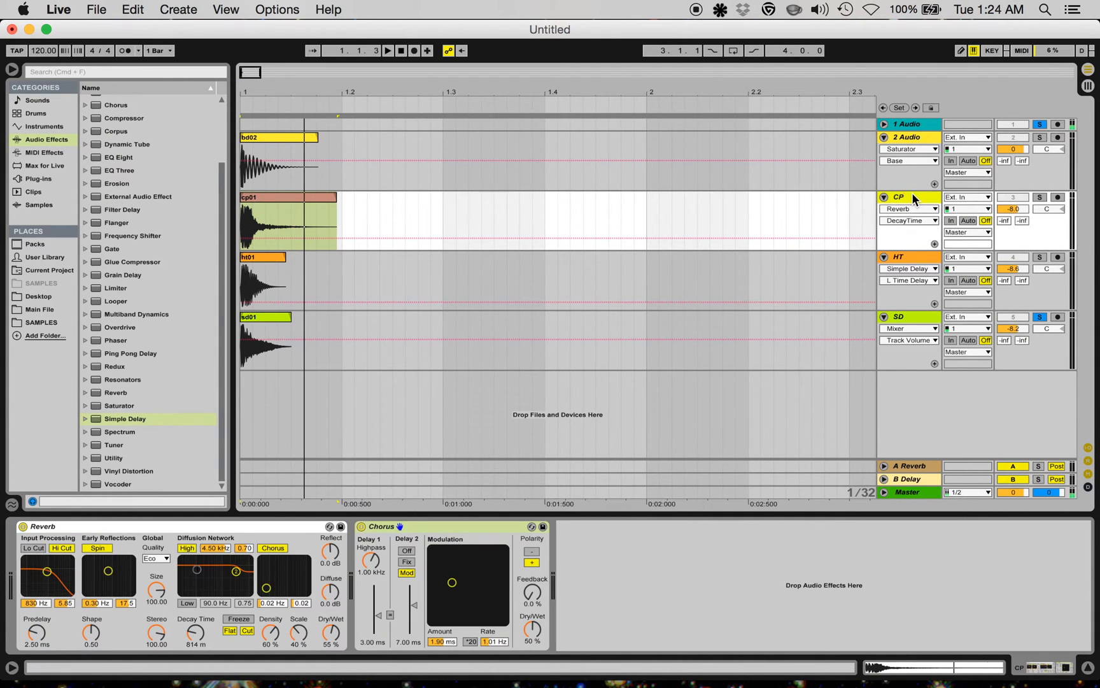
{"action": "left_click", "coordinate": [917, 144]}
{"action": "key", "text": "super+r"}
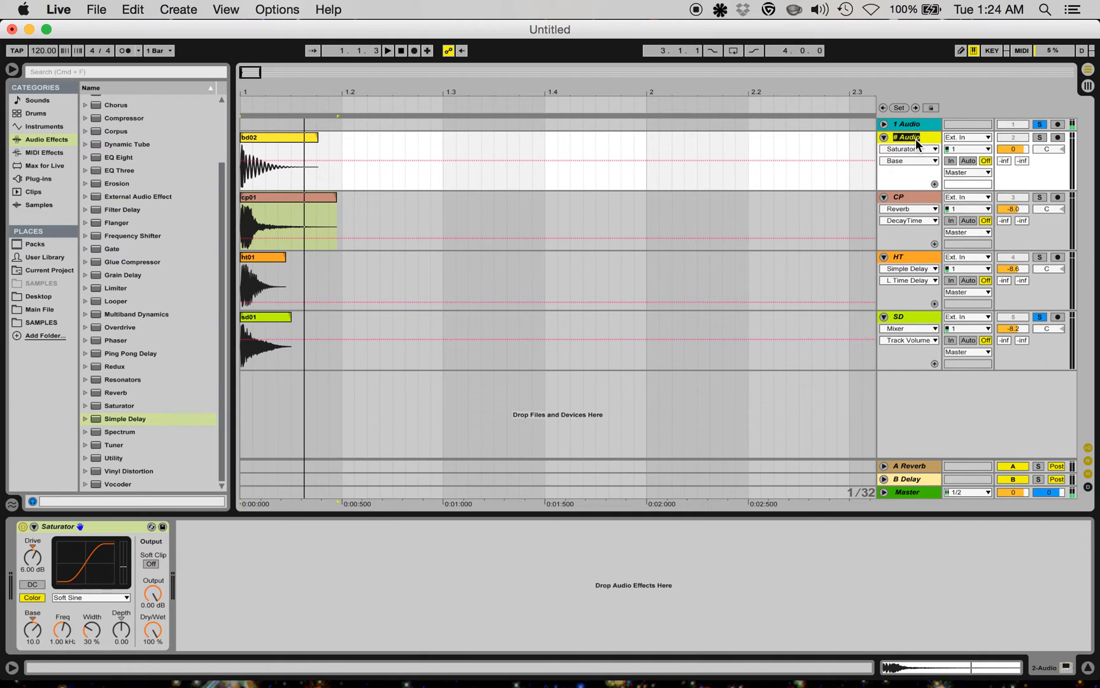
{"action": "type", "text": "BD"}
{"action": "key", "text": "Return"}
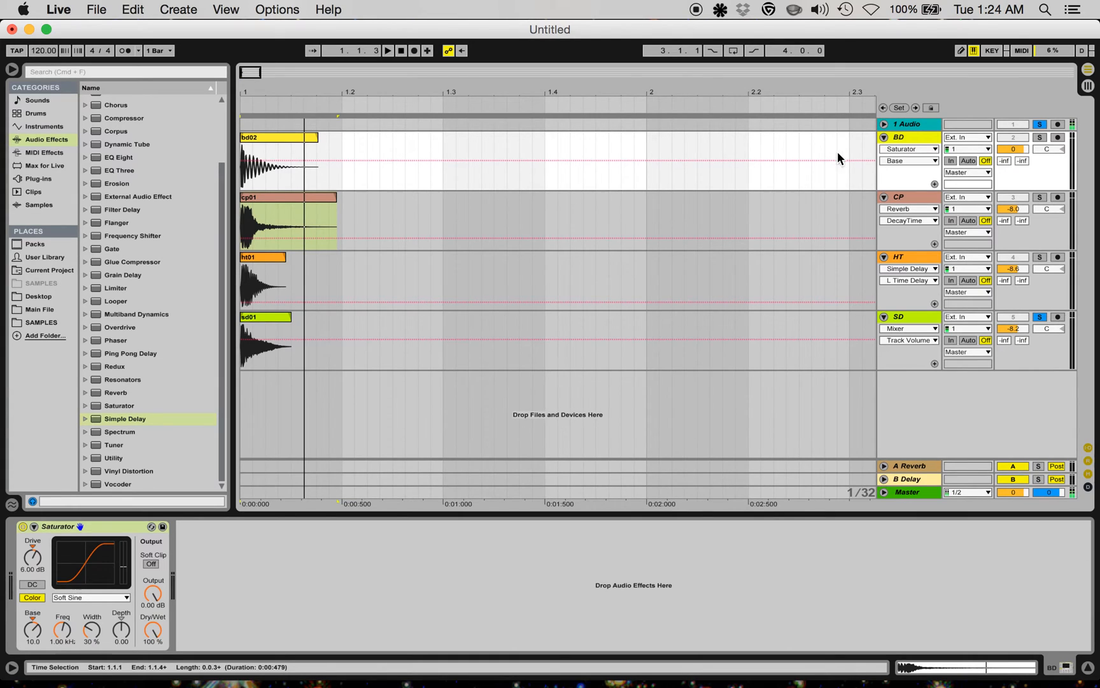
Freeze the BD, CP, HT and SD tracks together.
{"action": "left_click", "coordinate": [901, 324]}
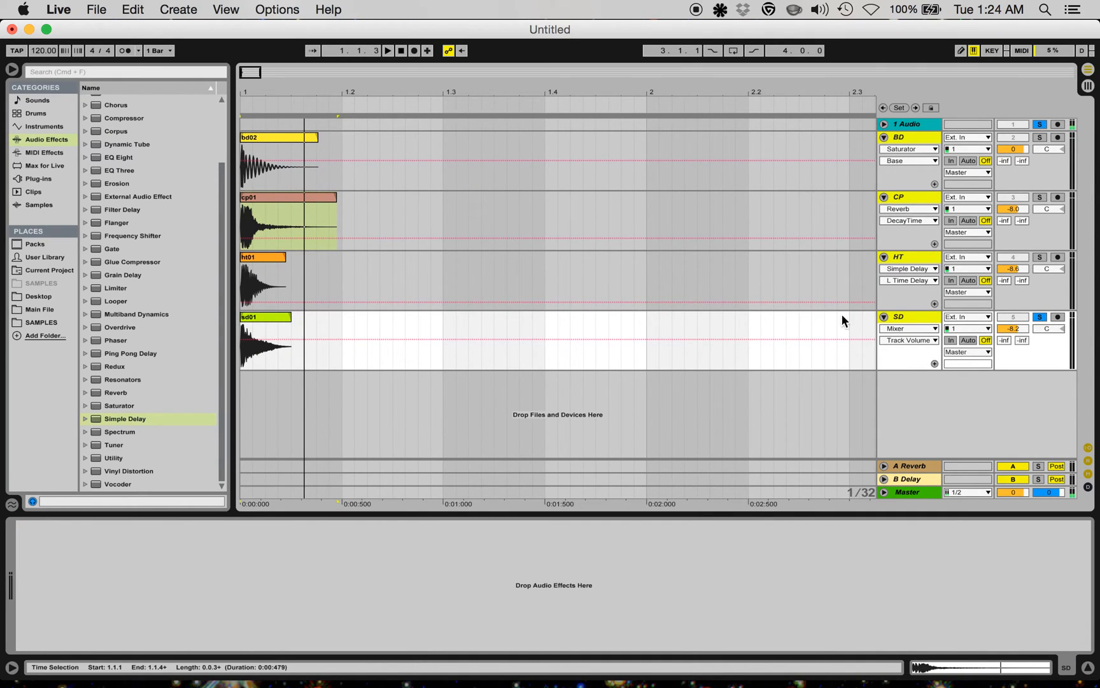
{"action": "right_click", "coordinate": [899, 320]}
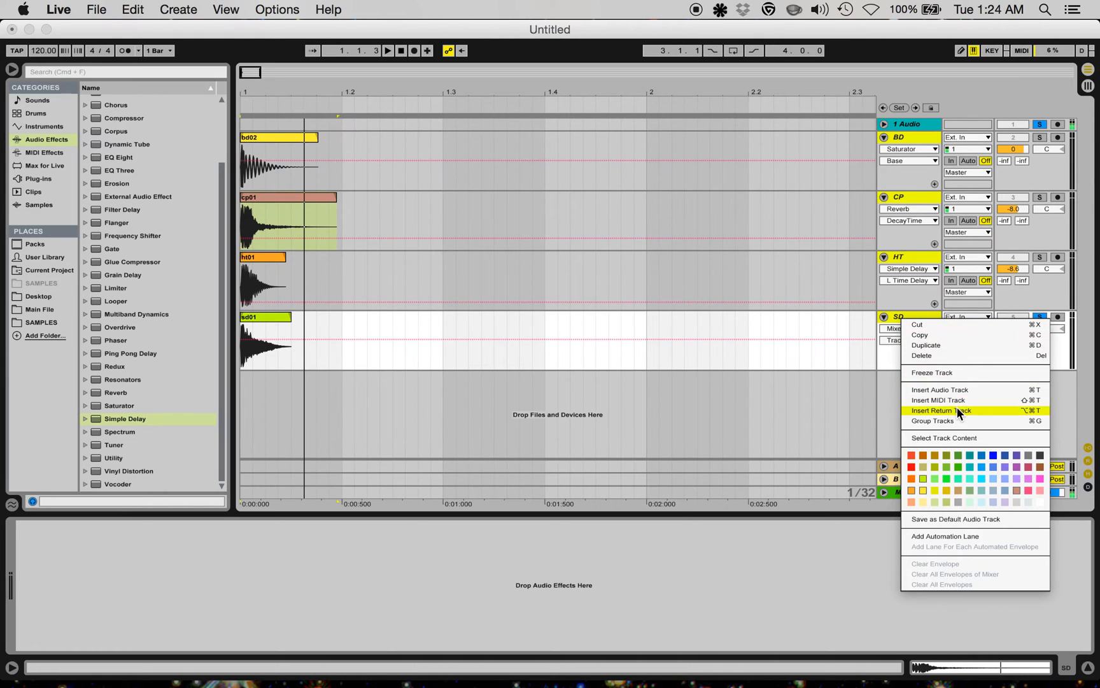
{"action": "left_click", "coordinate": [947, 374]}
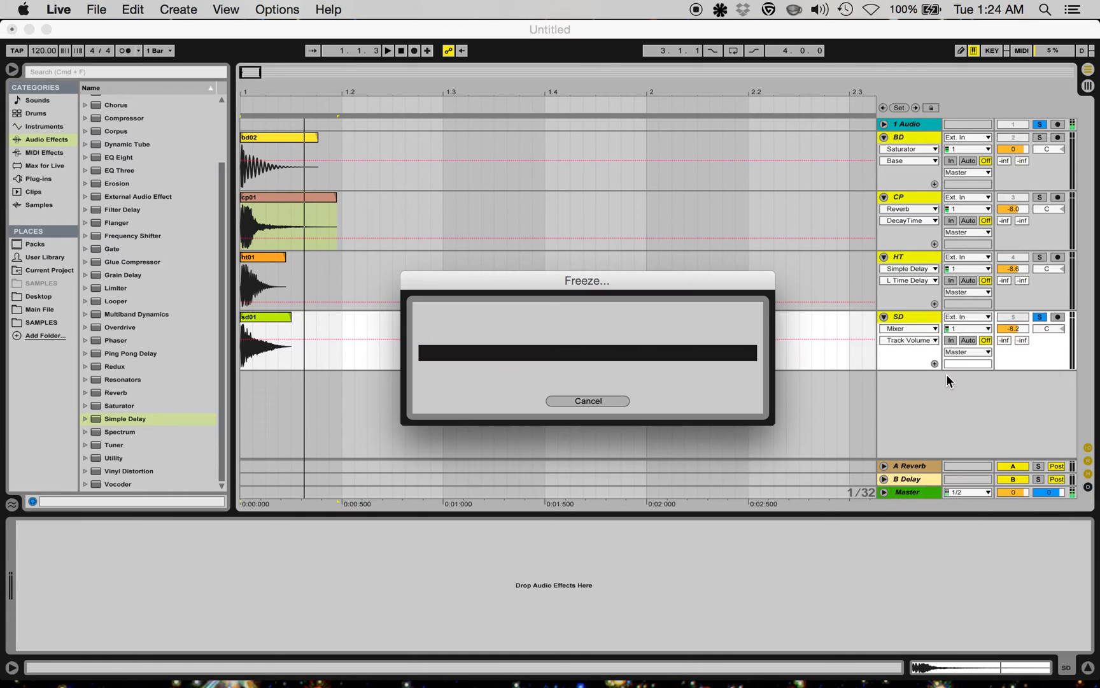
Flatten the frozen HT track to audio.
{"action": "left_click", "coordinate": [278, 281]}
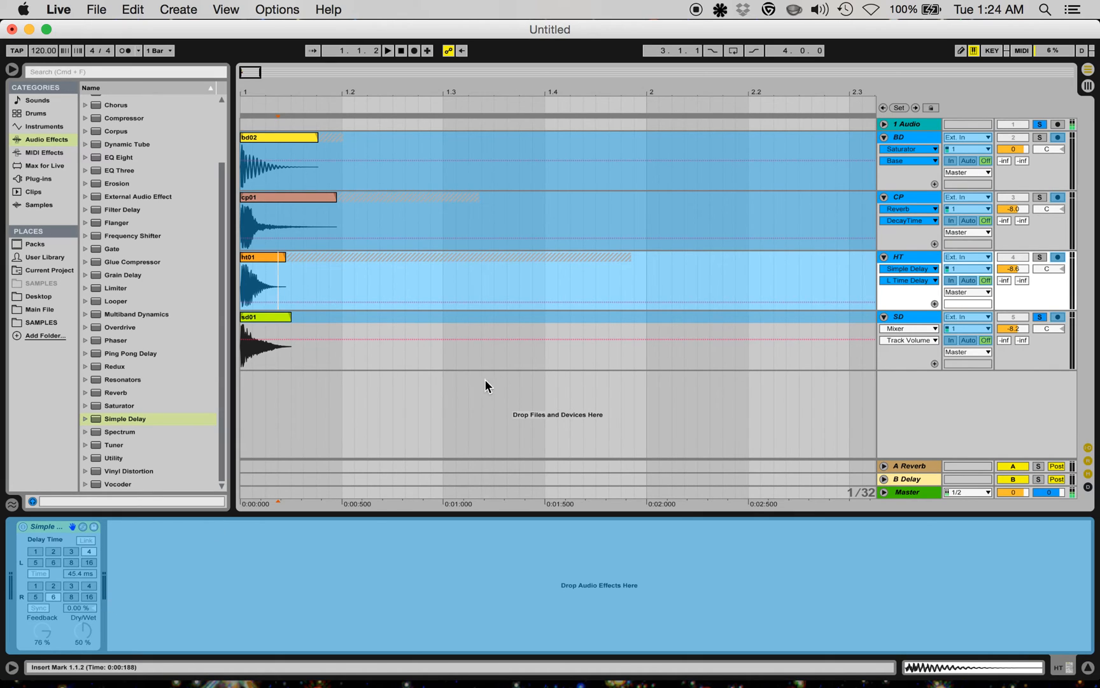
{"action": "right_click", "coordinate": [907, 257]}
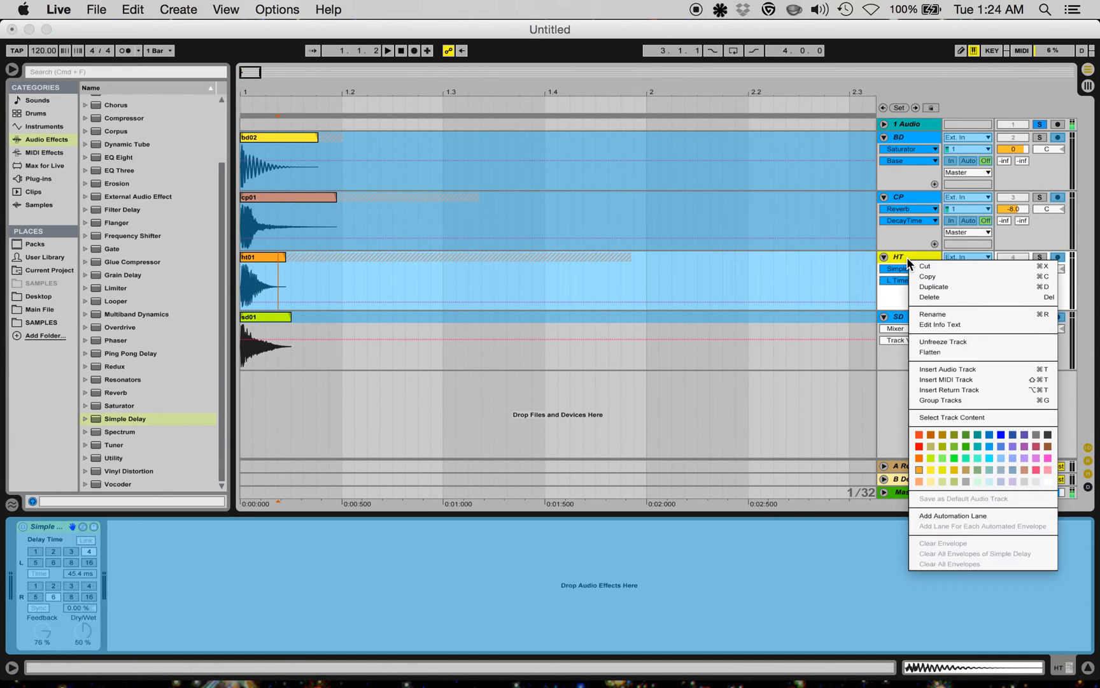
{"action": "left_click", "coordinate": [936, 352]}
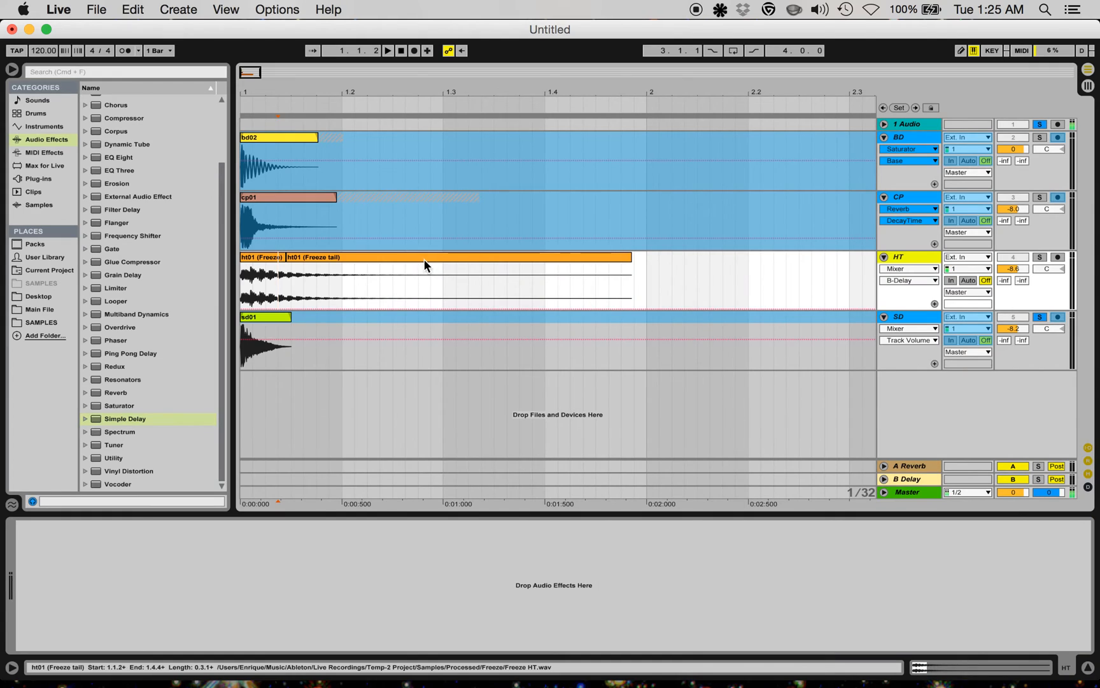
Flatten the remaining frozen tracks, BD, CP and SD, together.
{"action": "left_click", "coordinate": [910, 138]}
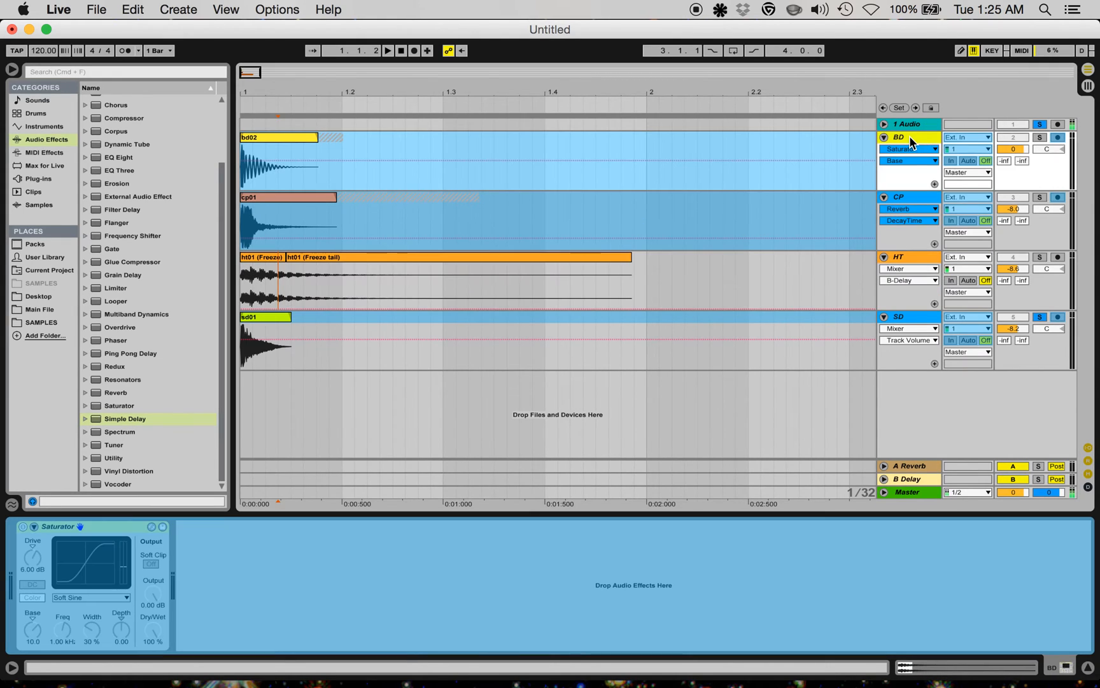
{"action": "left_click", "coordinate": [911, 317]}
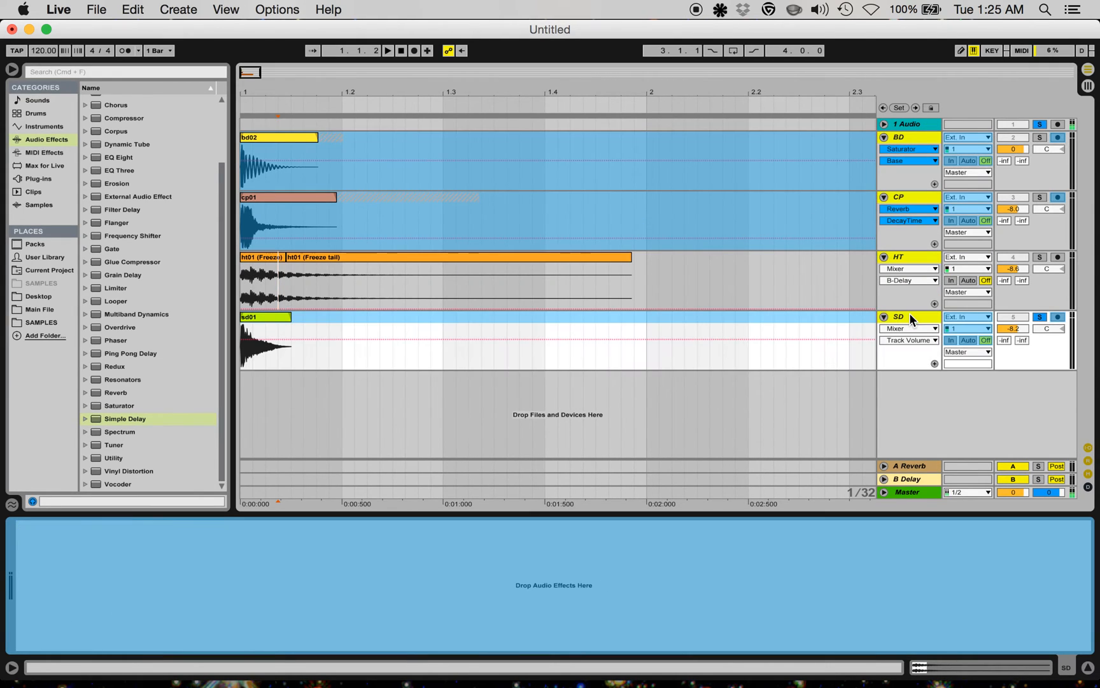
{"action": "right_click", "coordinate": [904, 197]}
{"action": "left_click", "coordinate": [946, 260]}
{"action": "left_click", "coordinate": [287, 170]}
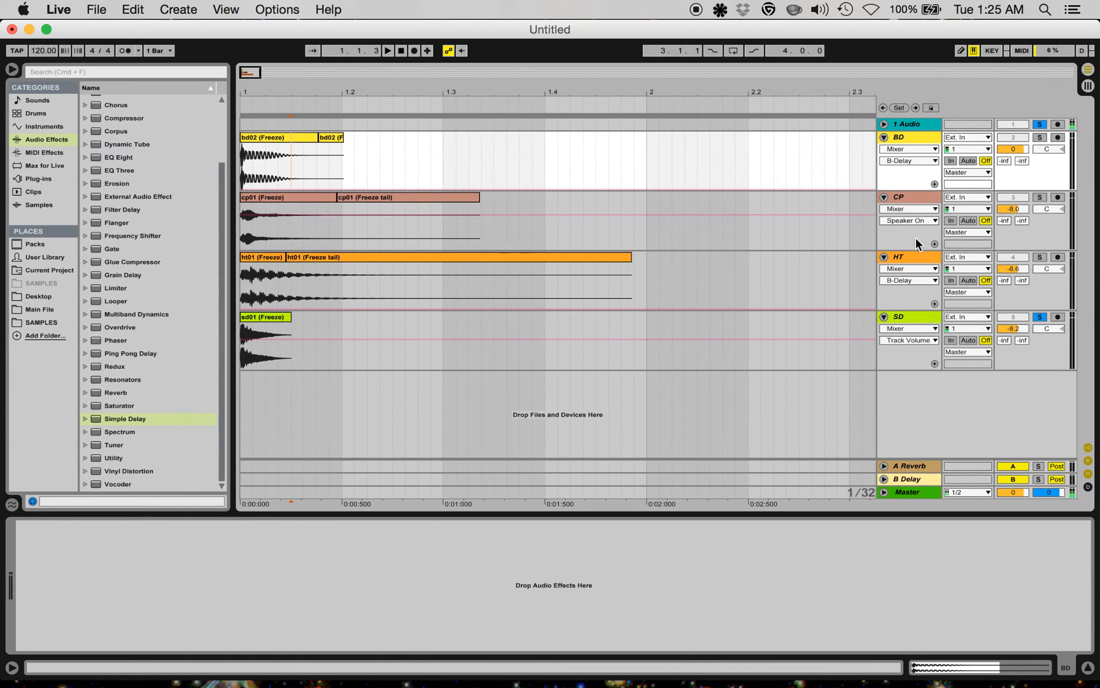
Solo the HT track in place of SD and play back its flattened ht01 clip from the start.
{"action": "left_click", "coordinate": [1040, 256]}
{"action": "left_click", "coordinate": [1040, 317]}
{"action": "left_click", "coordinate": [254, 258]}
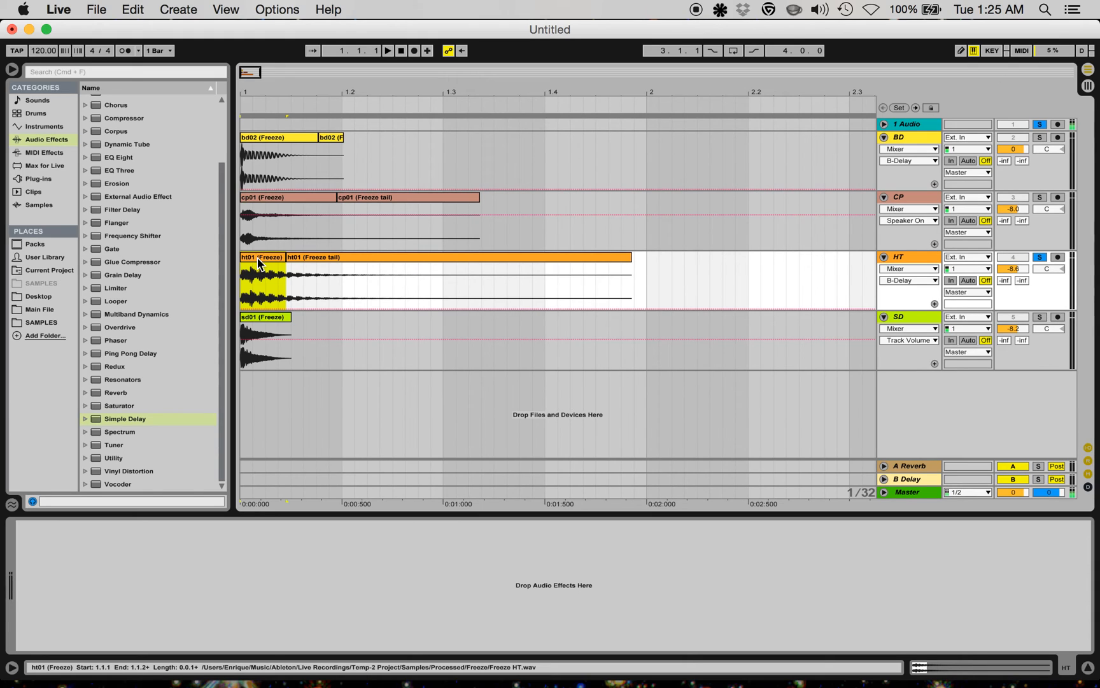
{"action": "key", "text": "space"}
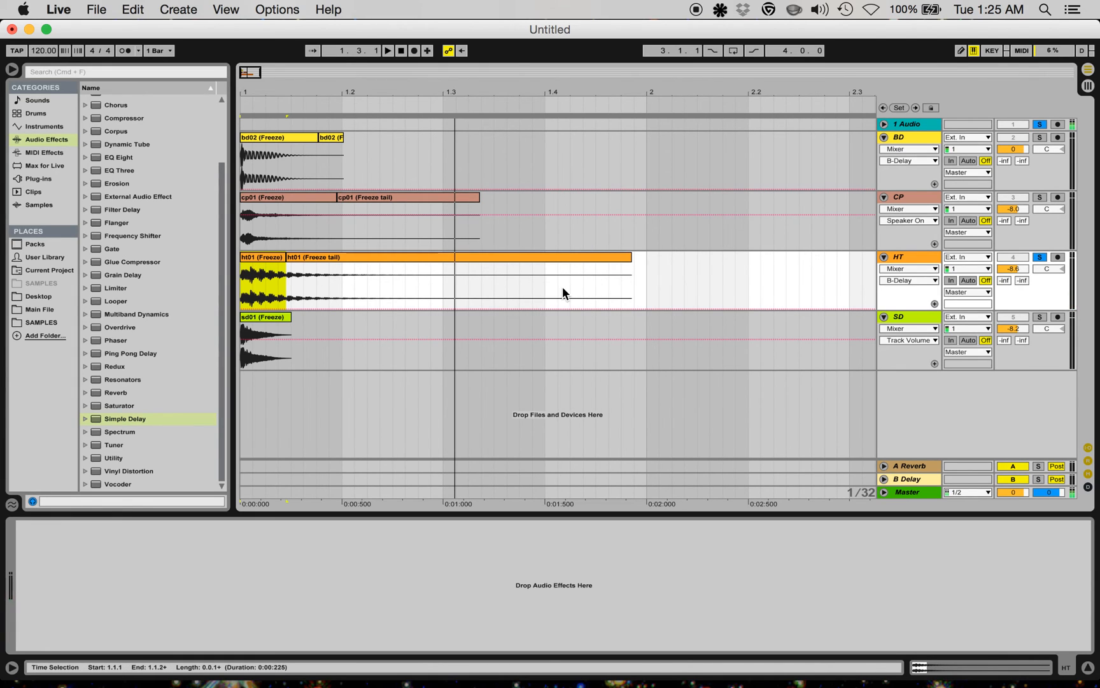
Save the Live Set on the Desktop under the name Circuit Samples.
{"action": "left_click", "coordinate": [111, 10]}
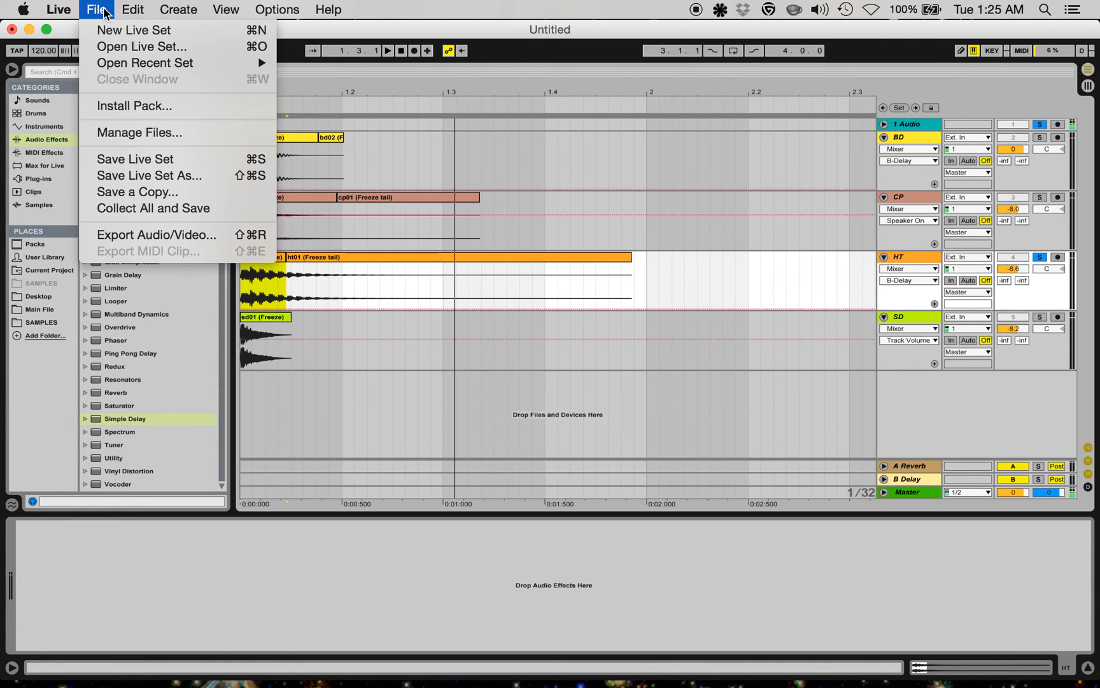
{"action": "left_click", "coordinate": [165, 175]}
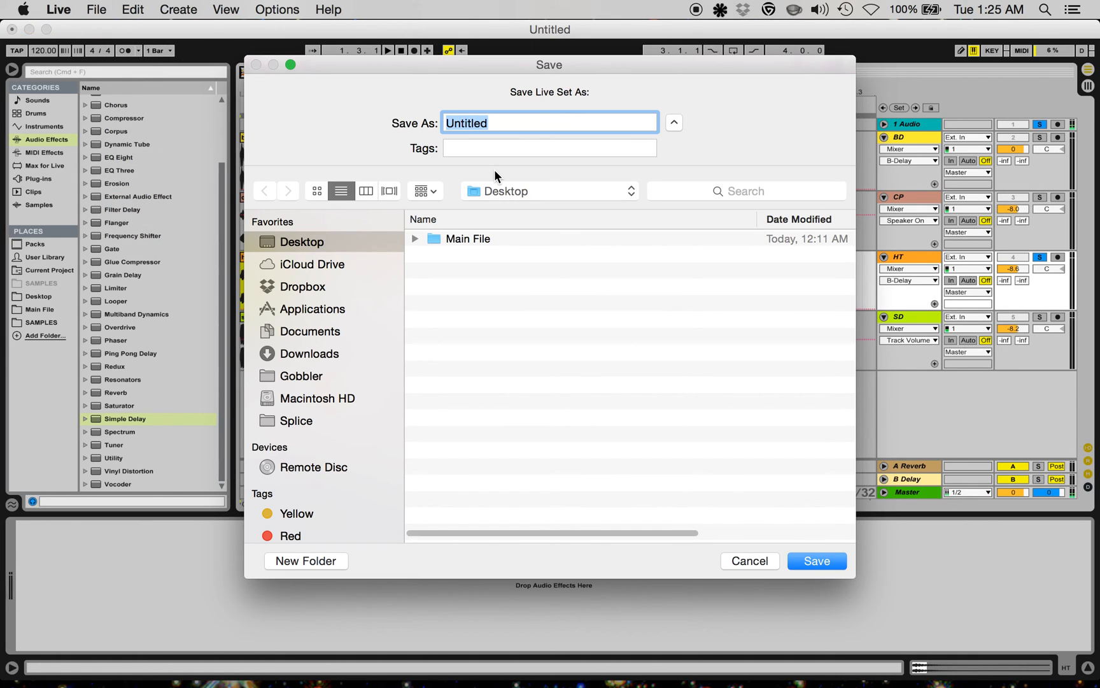
{"action": "type", "text": "Circu"}
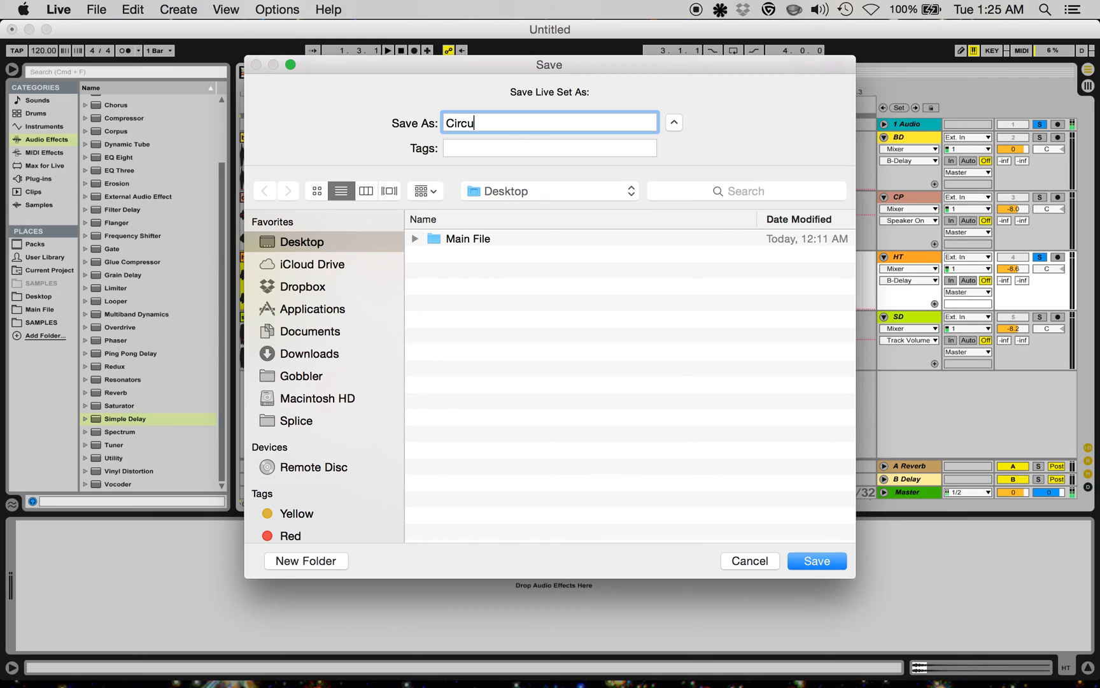
{"action": "type", "text": "it Samples"}
{"action": "key", "text": "Return"}
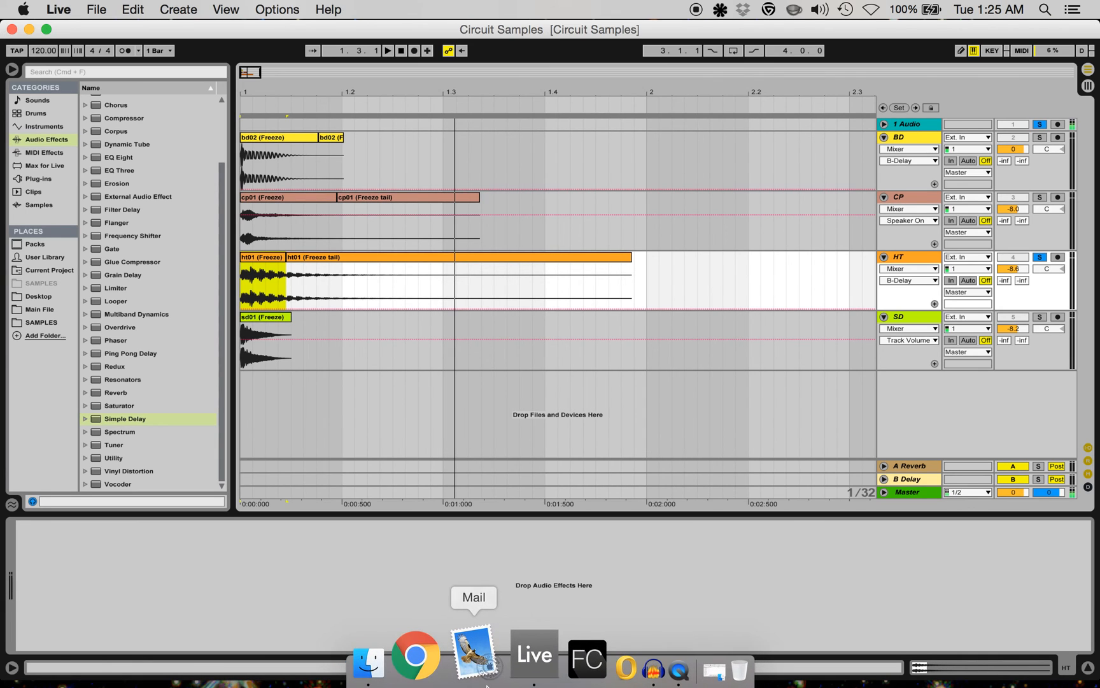
Switch to Finder and expand the Circuit Samples Project folder on the Desktop down to Samples, Processed and Freeze.
{"action": "left_click", "coordinate": [432, 665]}
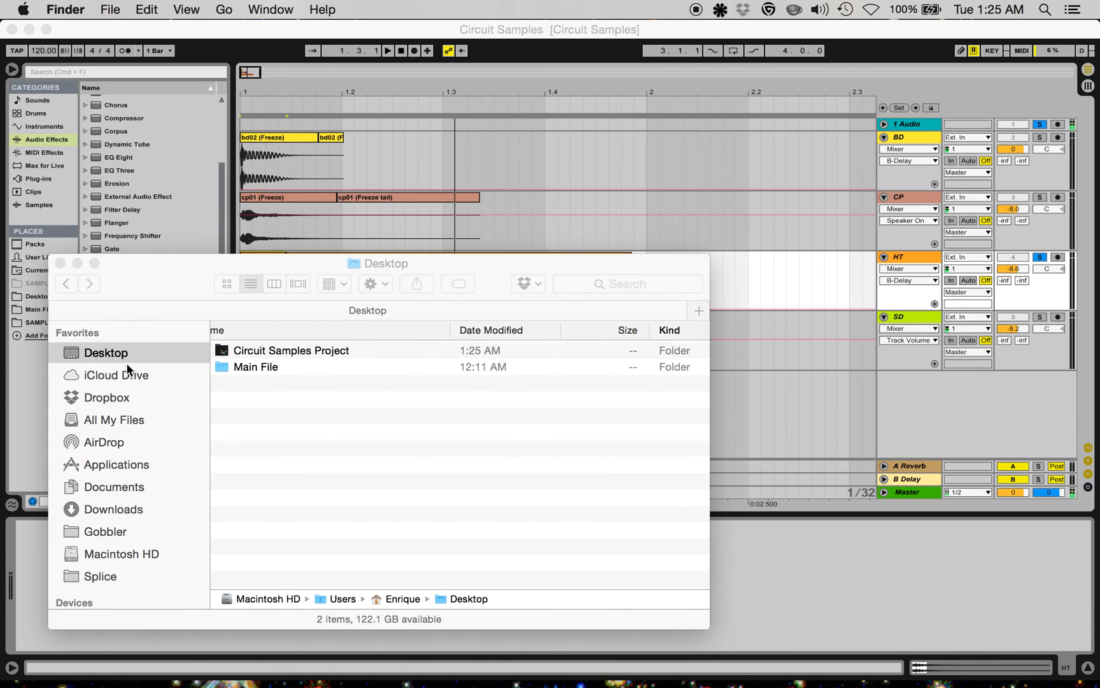
{"action": "left_click", "coordinate": [272, 349]}
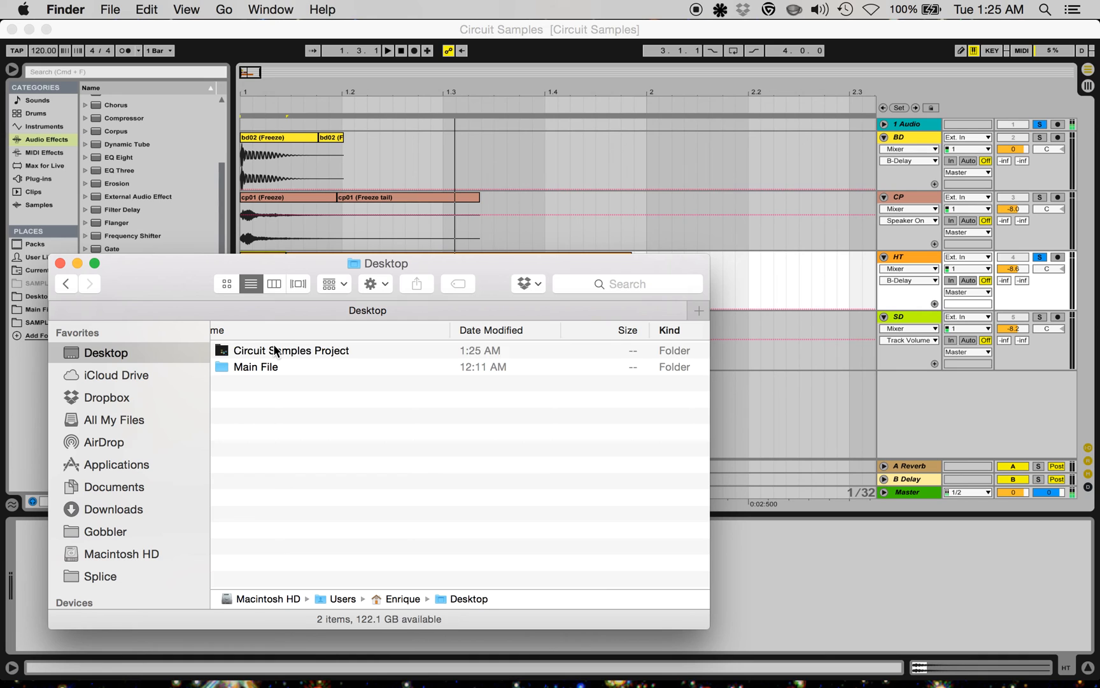
{"action": "key", "text": "Right"}
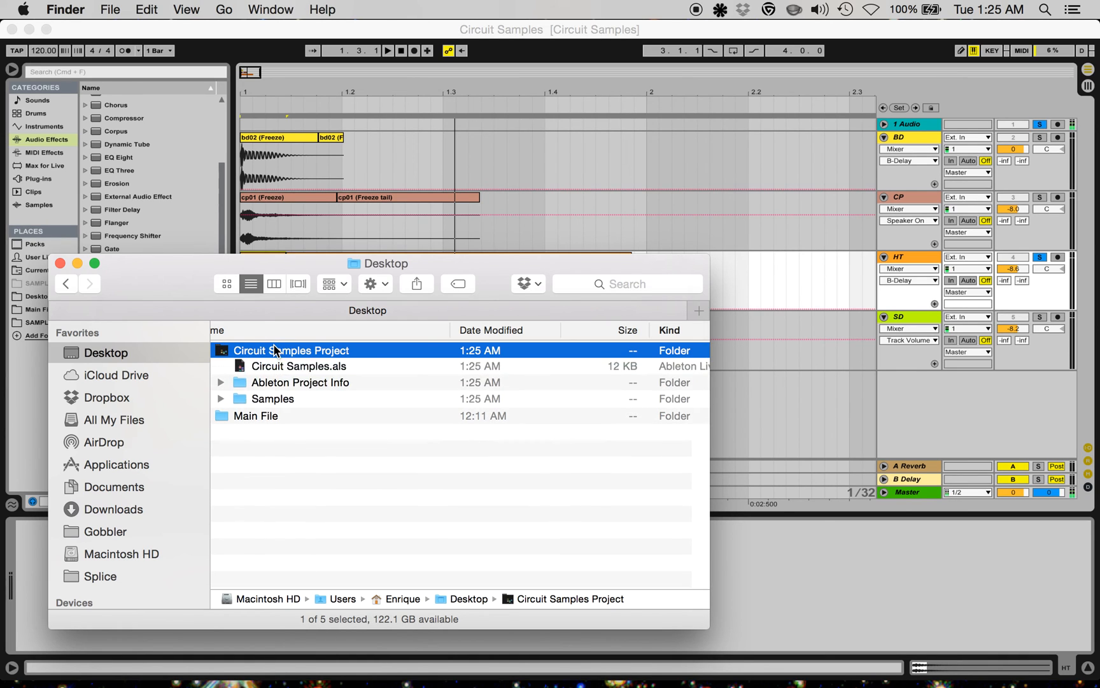
{"action": "key", "text": "Down"}
{"action": "key", "text": "Down"}
{"action": "key", "text": "Down"}
{"action": "key", "text": "Right"}
{"action": "key", "text": "Down"}
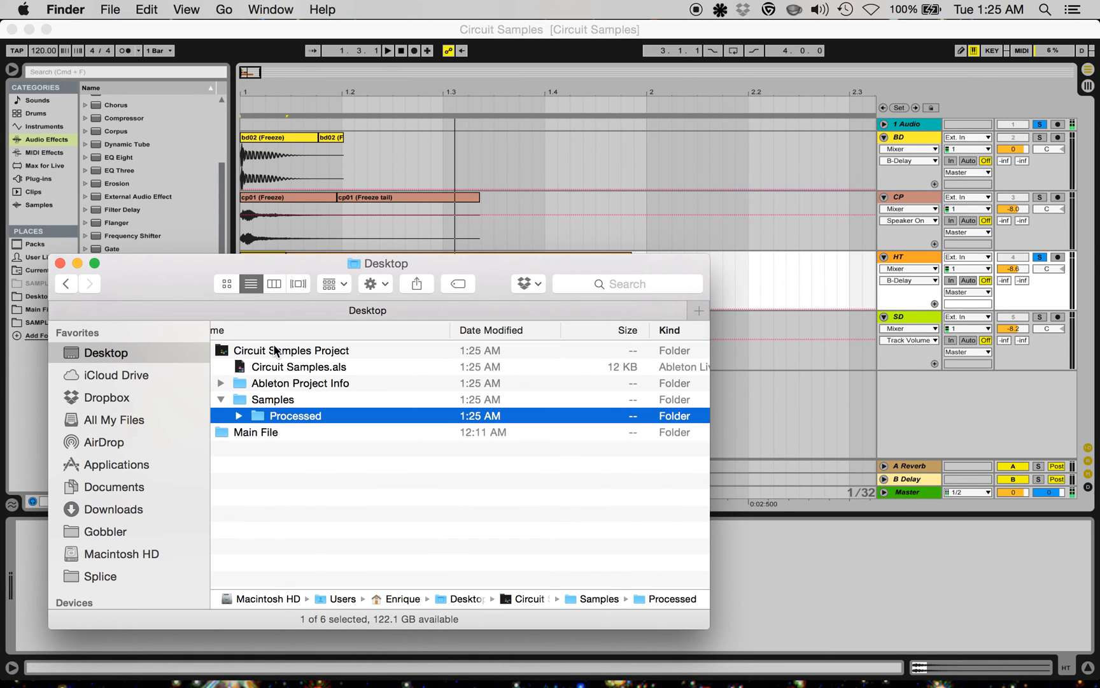
{"action": "key", "text": "Right"}
{"action": "key", "text": "Down"}
{"action": "key", "text": "Right"}
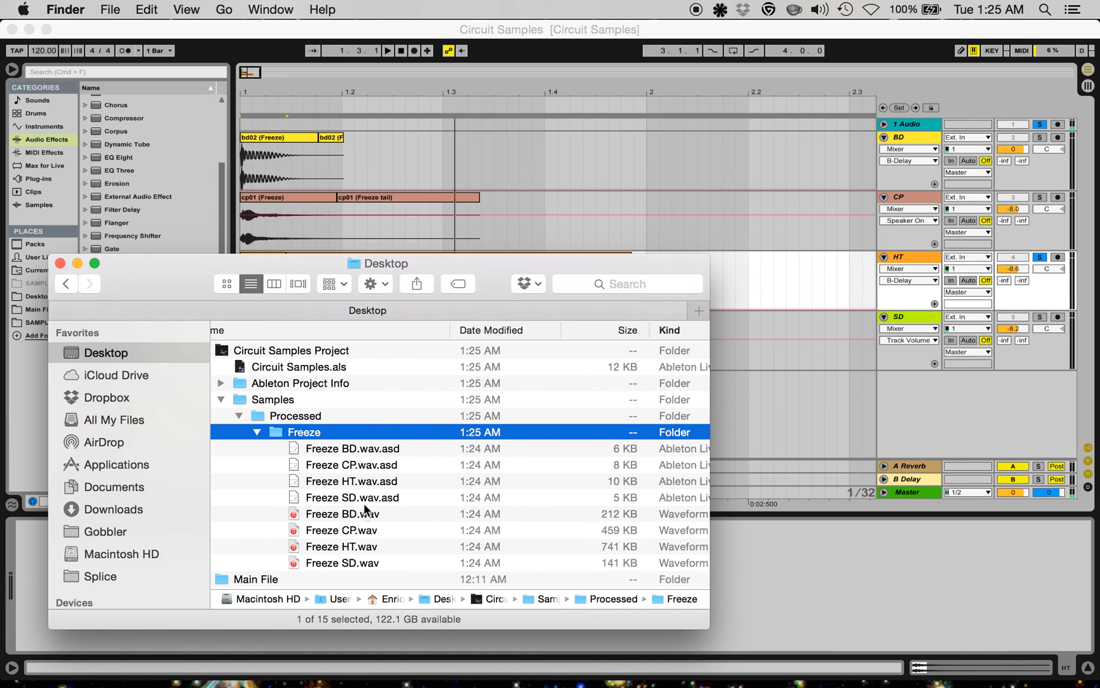
Look through the frozen WAV files, preview Freeze BD.wav, and close the Finder window.
{"action": "left_click", "coordinate": [365, 513]}
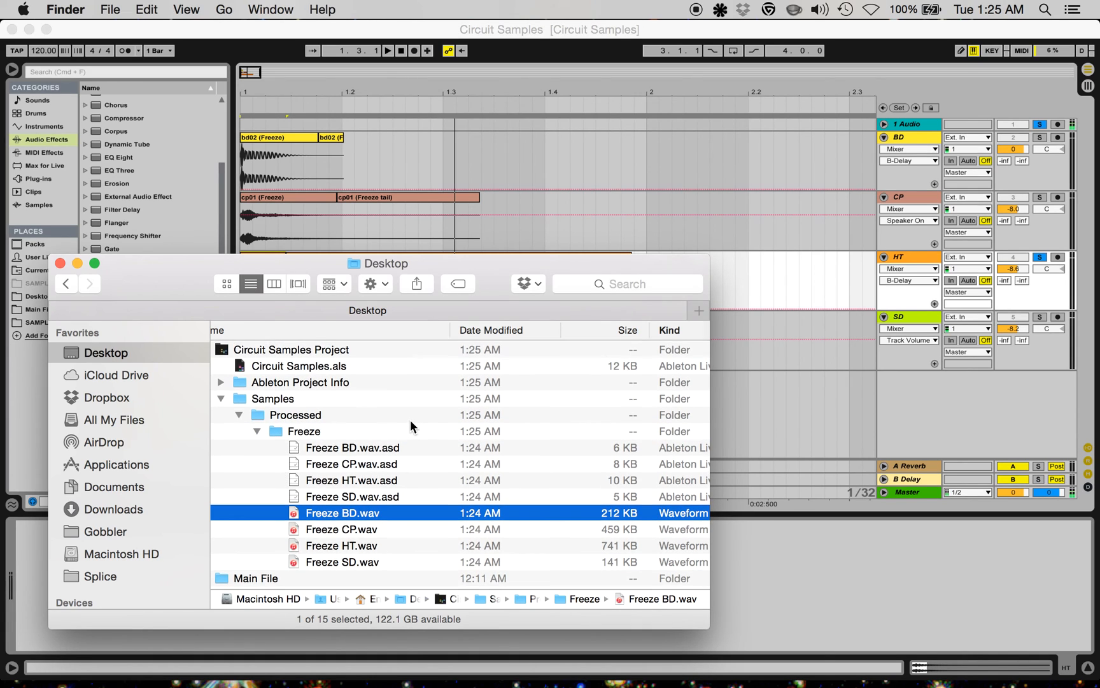
{"action": "key", "text": "Down"}
{"action": "key", "text": "Down"}
{"action": "key", "text": "Down"}
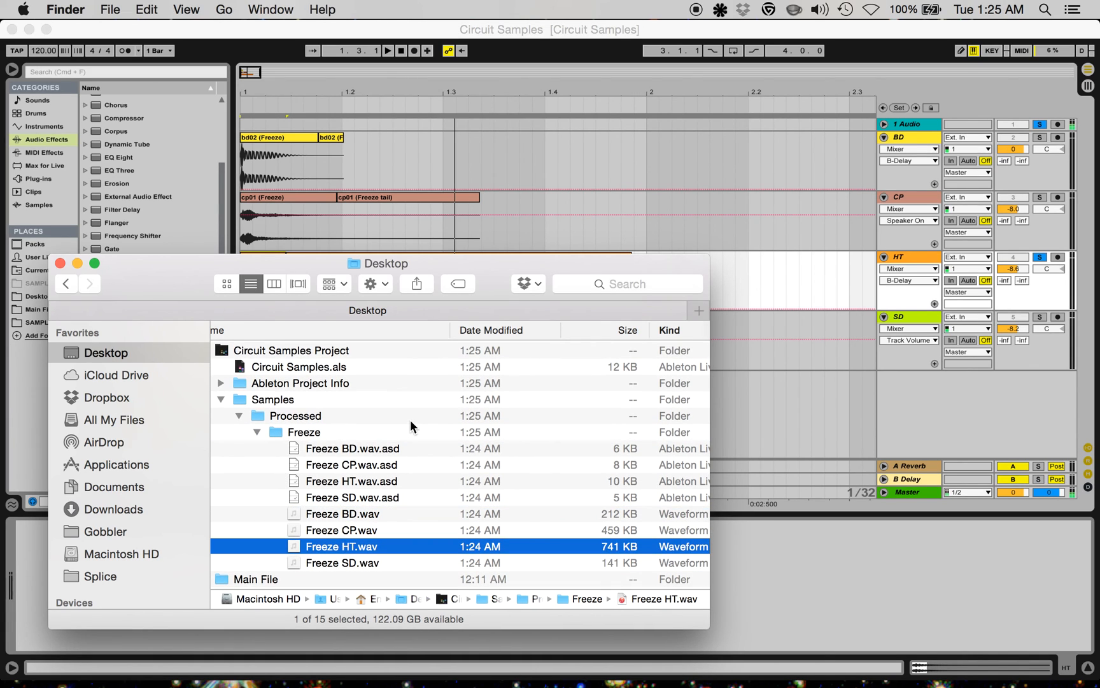
{"action": "key", "text": "Up"}
{"action": "key", "text": "Up"}
{"action": "key", "text": "Up"}
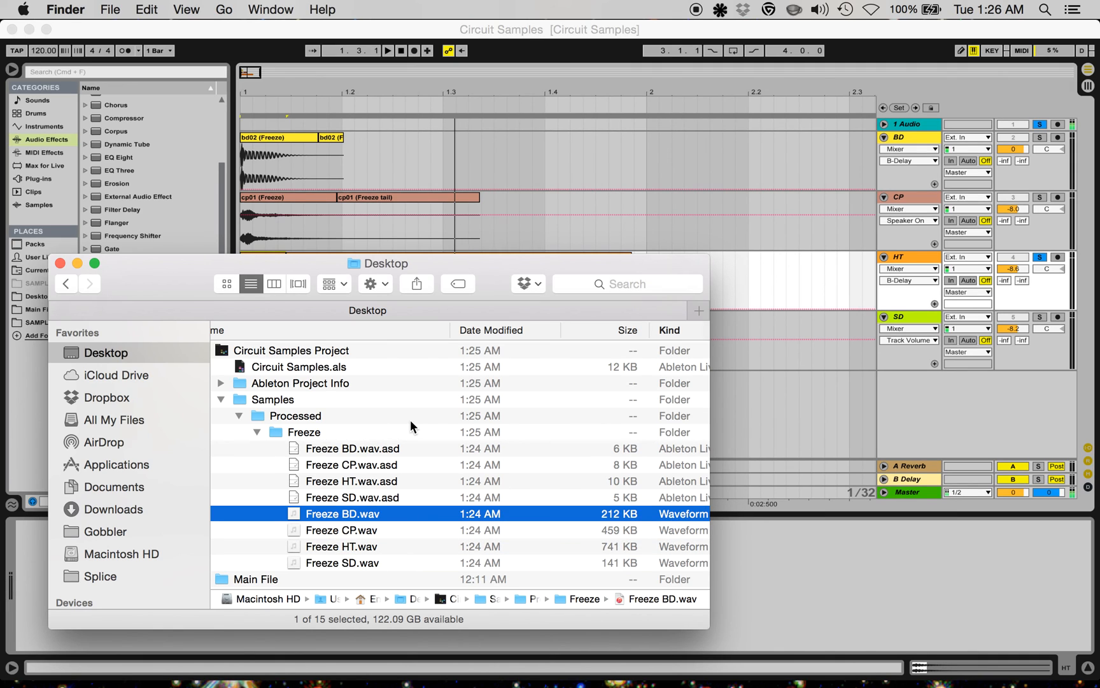
{"action": "key", "text": "space"}
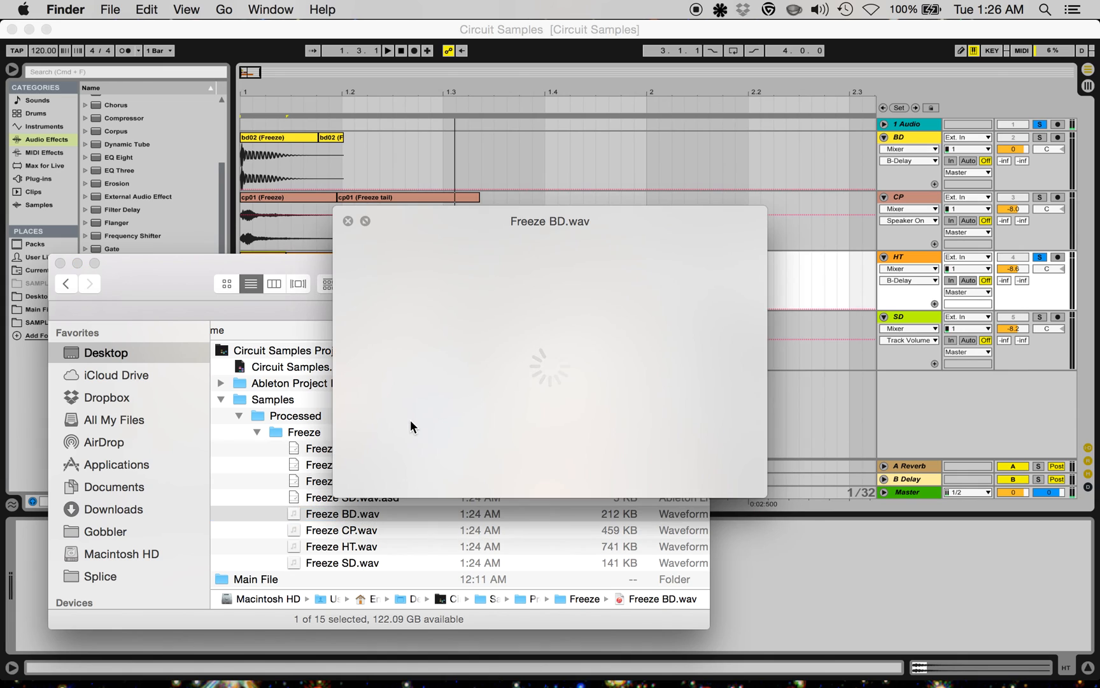
{"action": "key", "text": "space"}
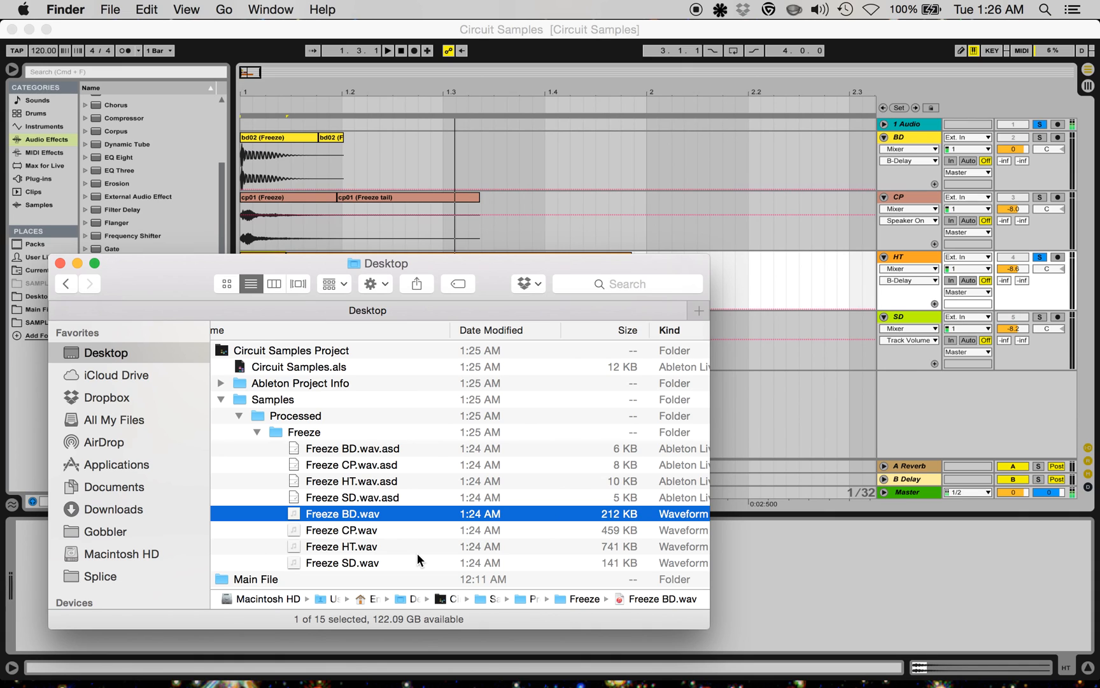
{"action": "key", "text": "super+w"}
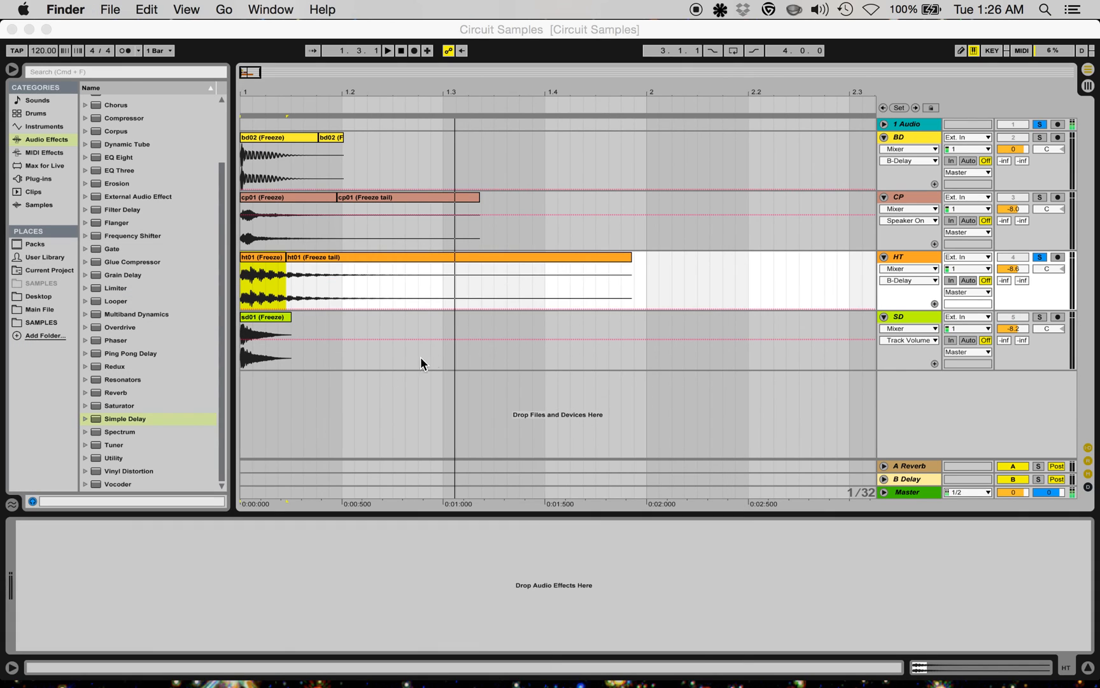